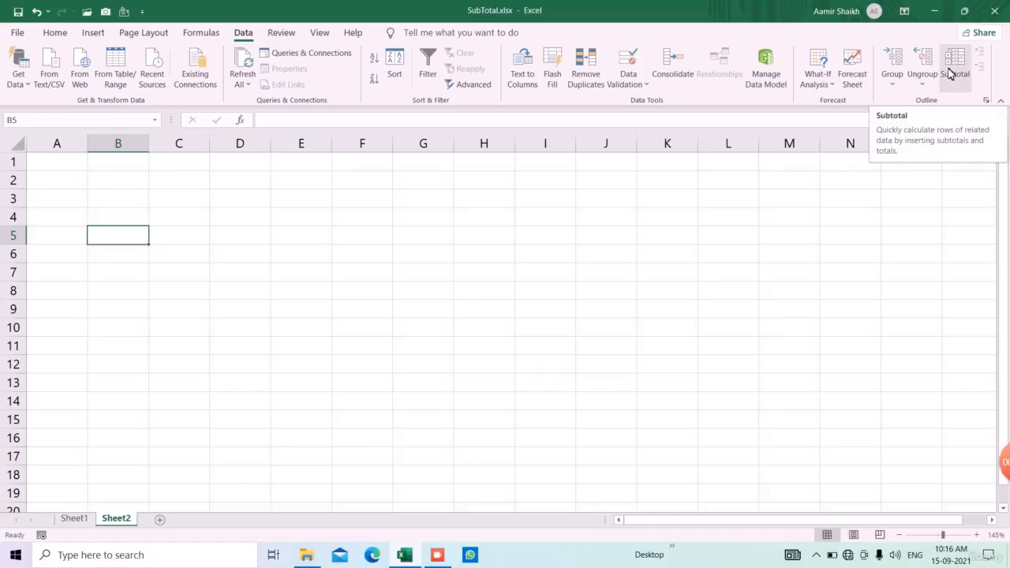
# Step: Enter the values 100, 400, 200 and 300 in cells C3 to C6
pyautogui.click(171, 200)
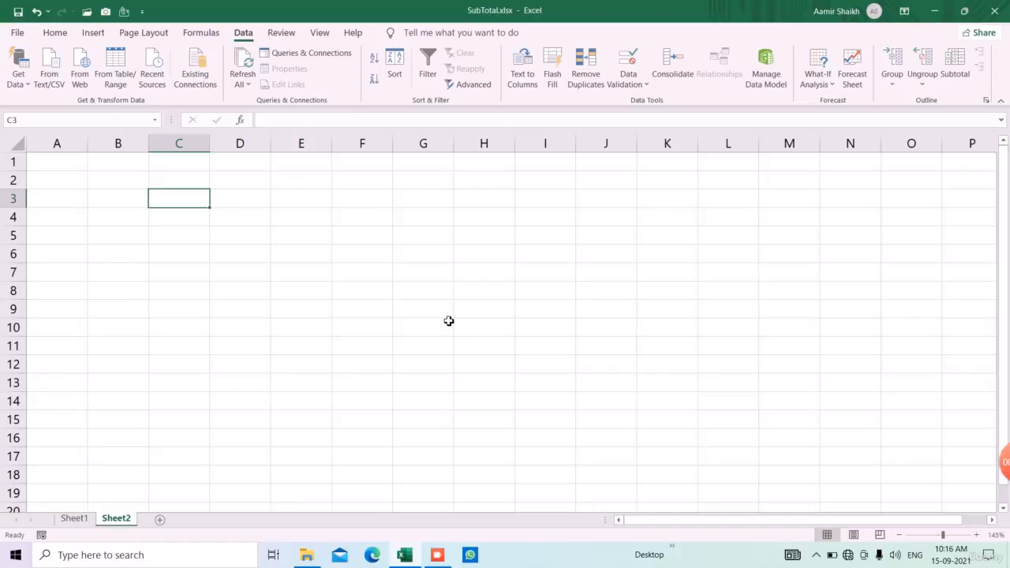
pyautogui.write('100')
pyautogui.press('Return')
pyautogui.write('40')
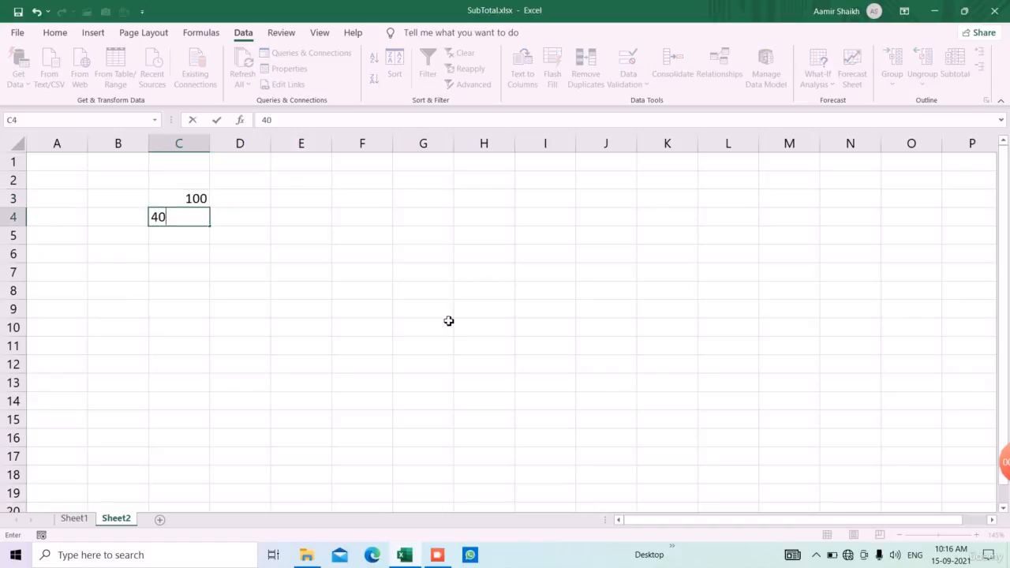
pyautogui.write('0')
pyautogui.press('Return')
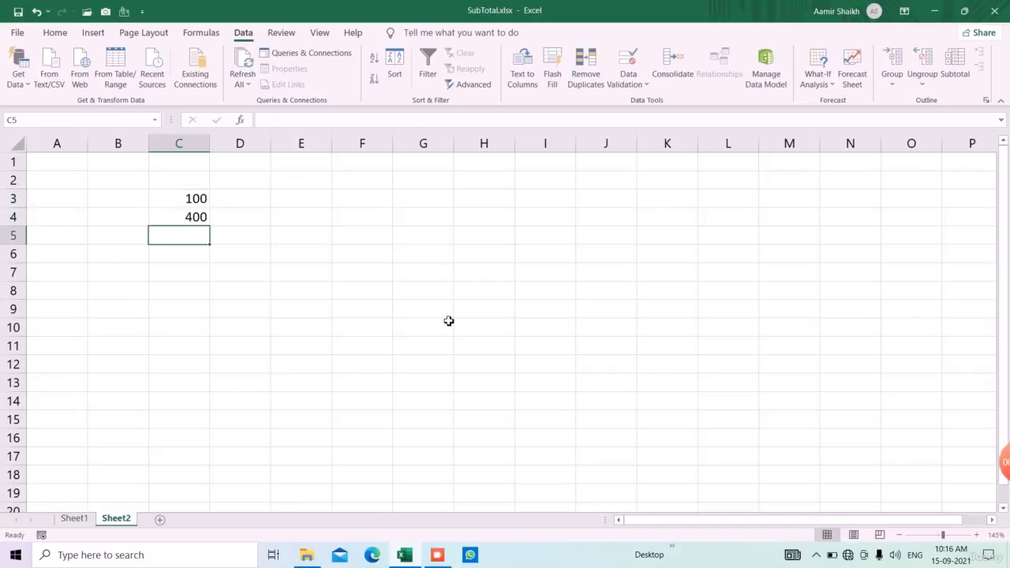
pyautogui.write('200')
pyautogui.press('Return')
pyautogui.write('300')
pyautogui.press('Return')
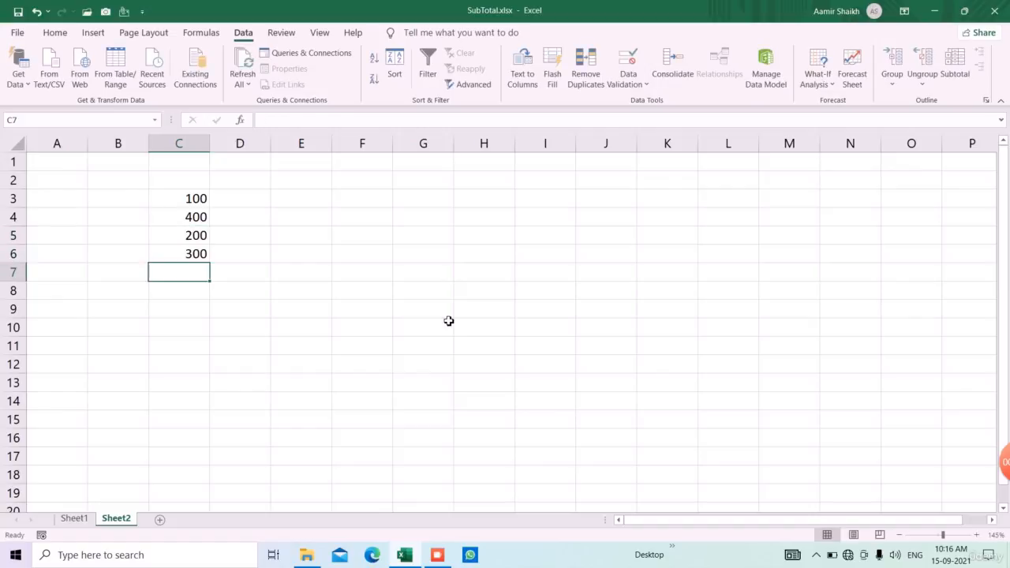
pyautogui.press('Return')
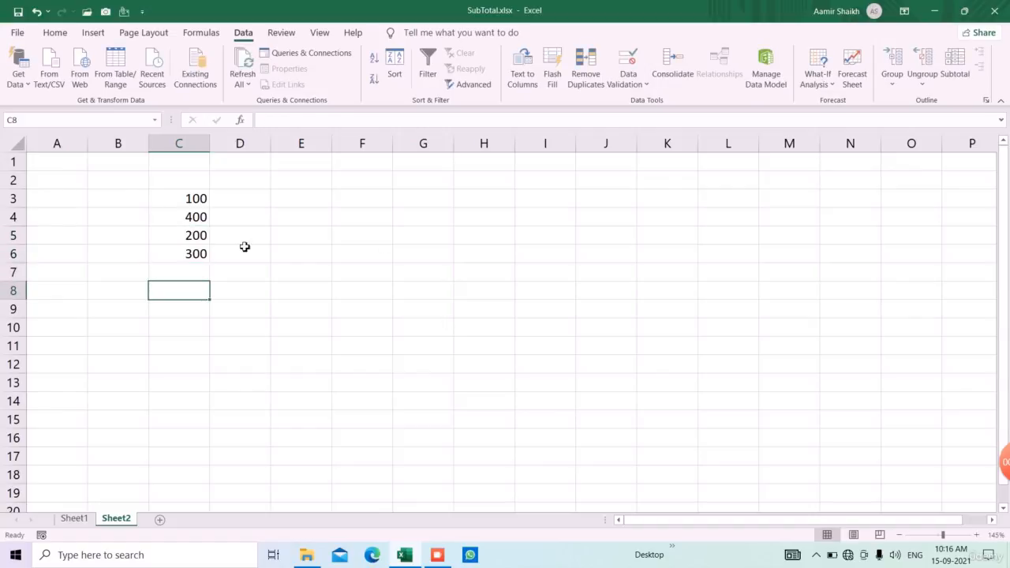
# Step: Add a SUM formula in C8 that totals the range C3:C6
pyautogui.moveTo(189, 207); pyautogui.dragTo(197, 256)
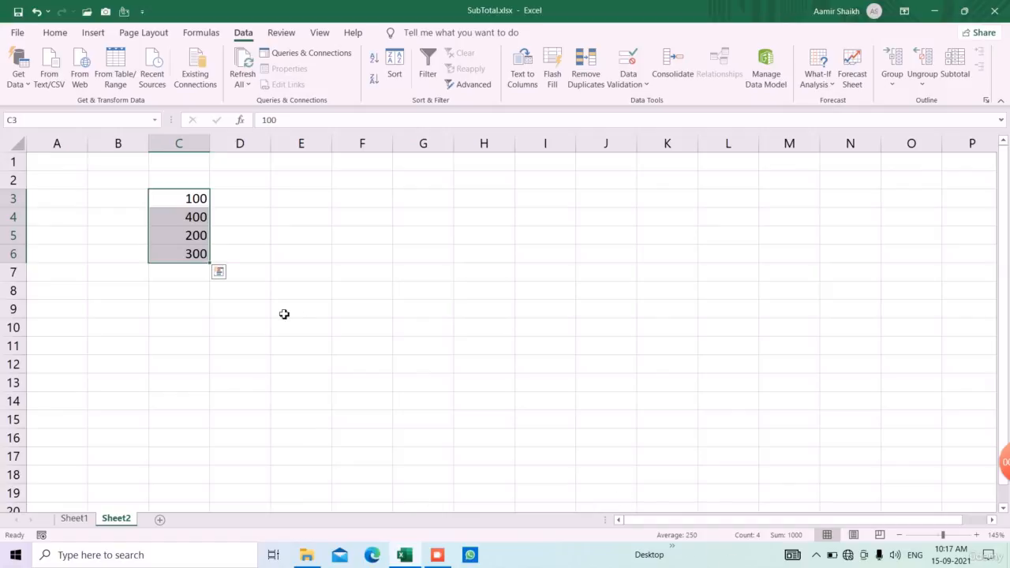
pyautogui.click(189, 294)
pyautogui.write('=SUM(')
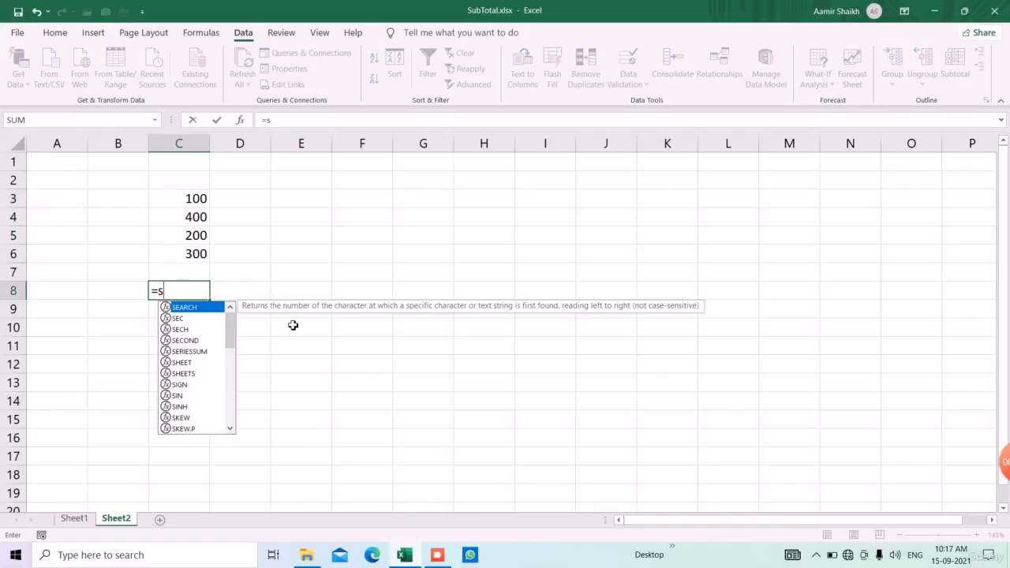
pyautogui.moveTo(179, 205); pyautogui.dragTo(192, 254)
pyautogui.press('Return')
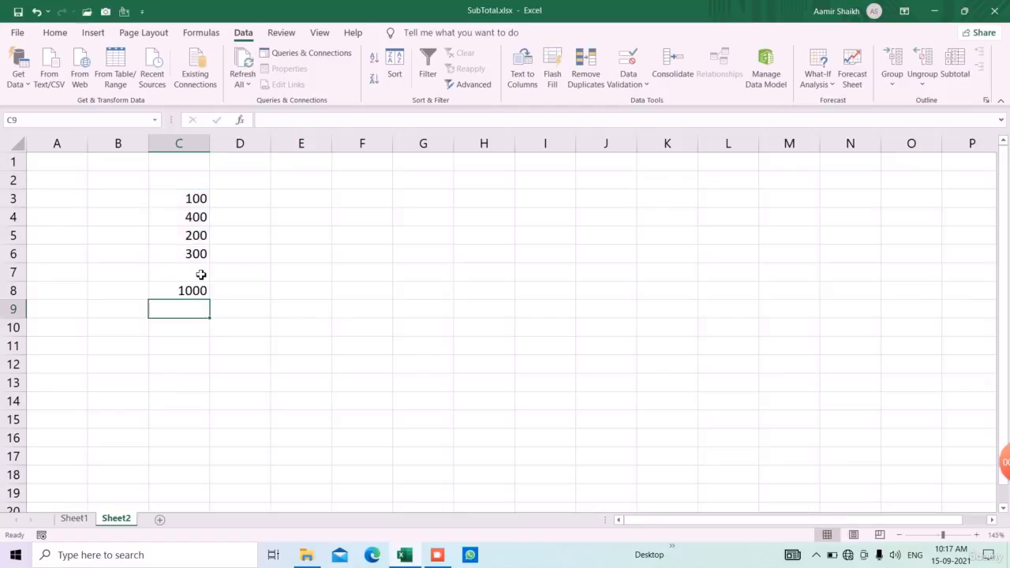
# Step: Add a MIN formula in C9 that finds the smallest value in C3:C6
pyautogui.write('=m')
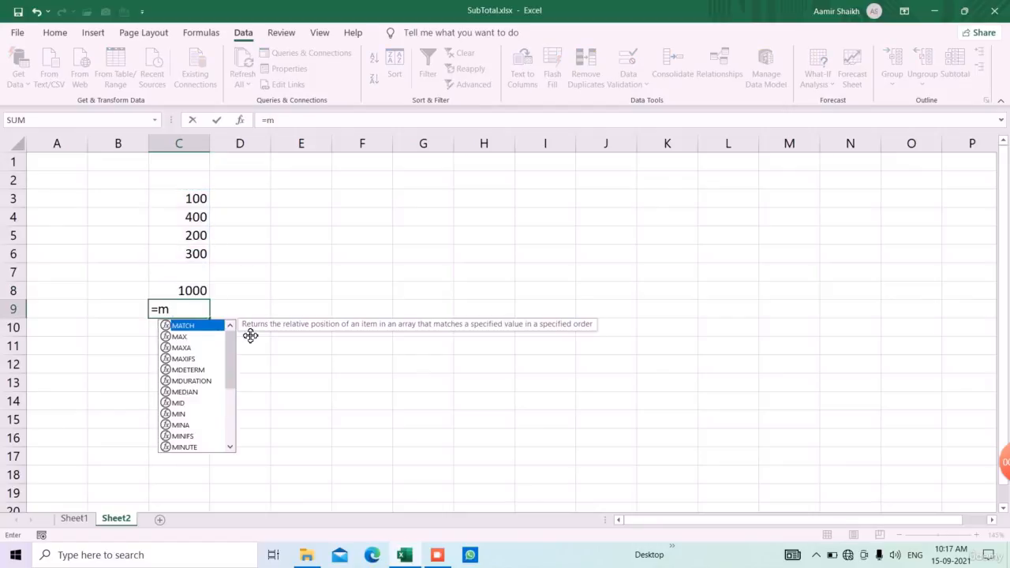
pyautogui.write('in')
pyautogui.press('Tab')
pyautogui.moveTo(193, 207); pyautogui.dragTo(193, 247)
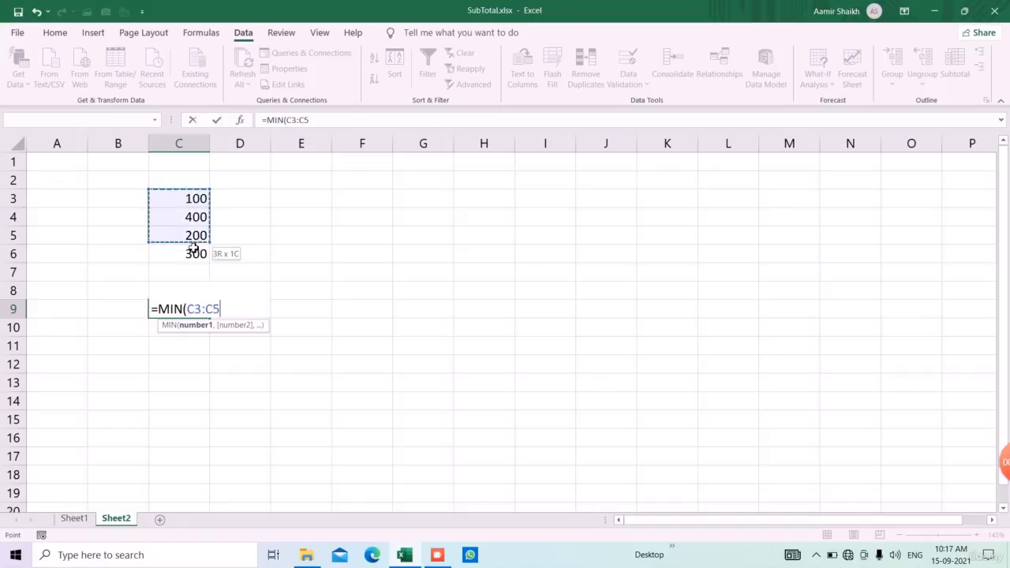
pyautogui.press('Return')
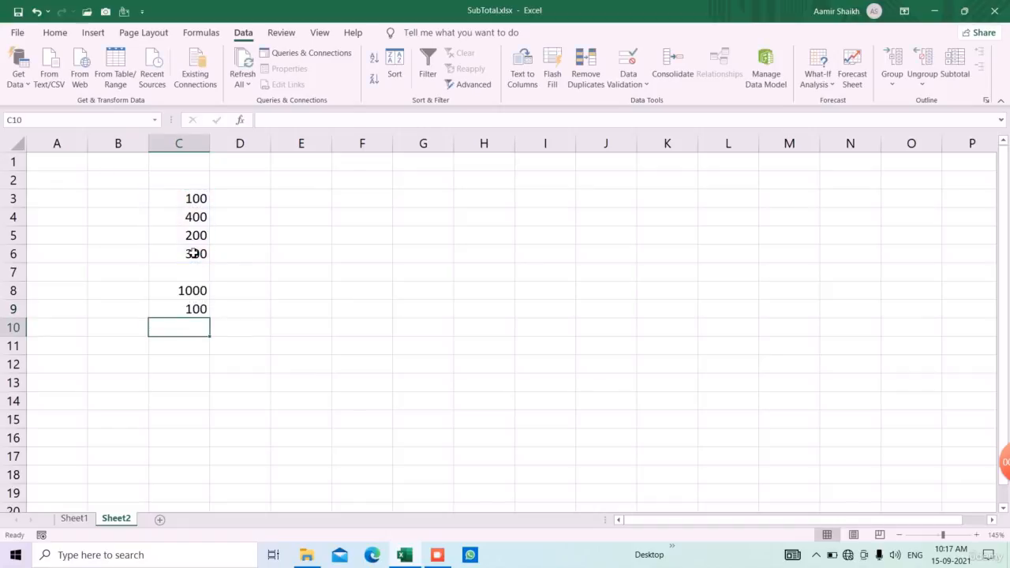
# Step: Add a MAX formula in C10 that finds the largest value in C3:C6
pyautogui.write('=max')
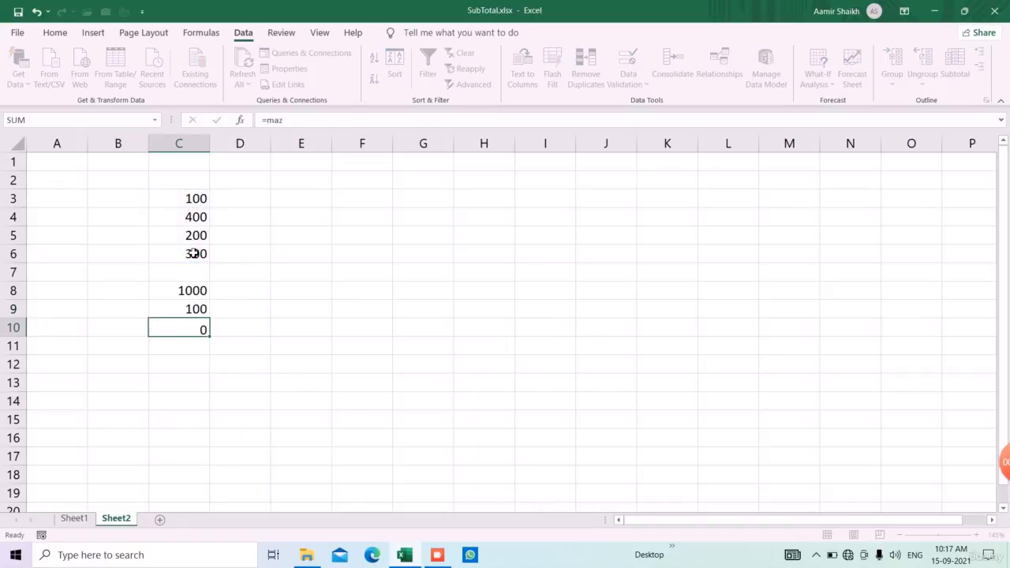
pyautogui.press('Tab')
pyautogui.press('Left')
pyautogui.write('=ma')
pyautogui.press('Down')
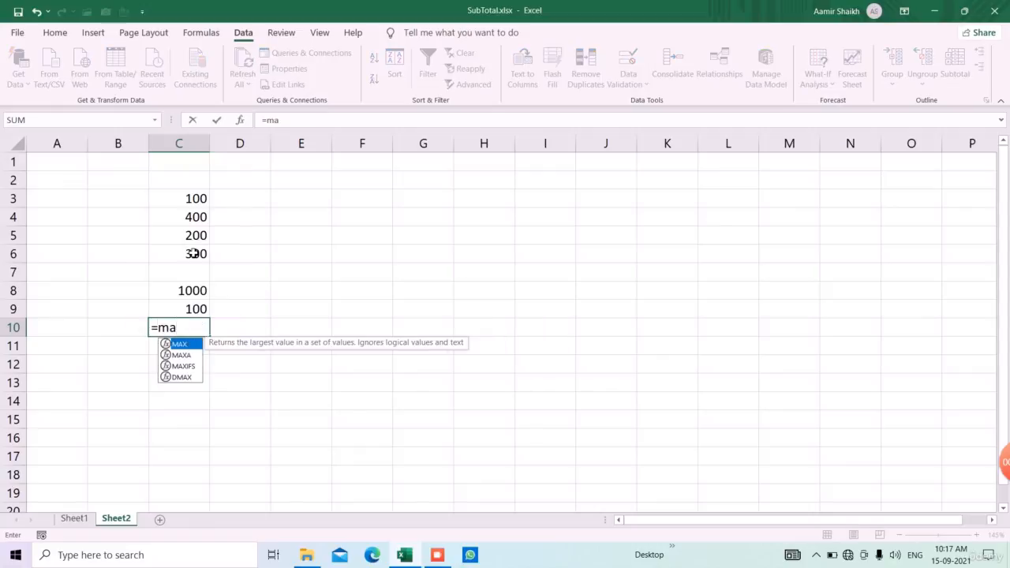
pyautogui.press('Tab')
pyautogui.moveTo(184, 198); pyautogui.dragTo(190, 253)
pyautogui.write(')')
pyautogui.press('Return')
# Step: Review the formulas in the result cells C8 to C10
pyautogui.press('Right')
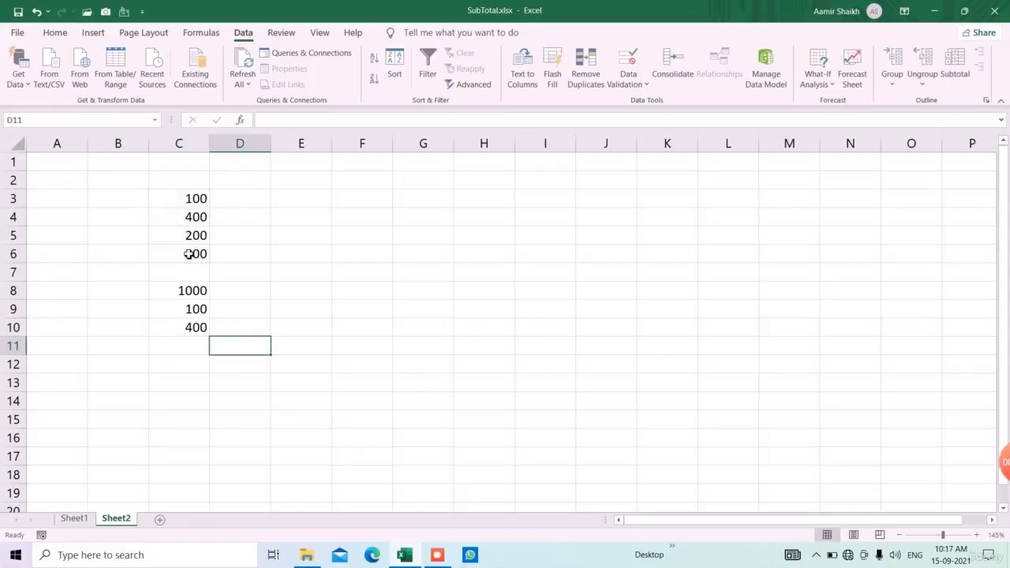
pyautogui.press('Up')
pyautogui.press('Left')
pyautogui.press('Up')
pyautogui.press('Up')
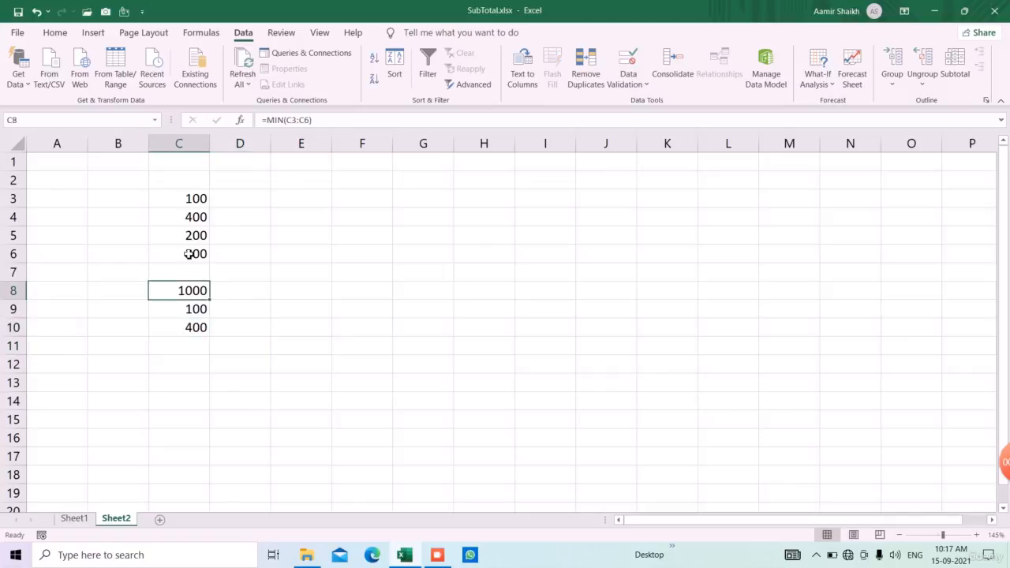
pyautogui.press('Down')
pyautogui.press('Down')
pyautogui.press('Down')
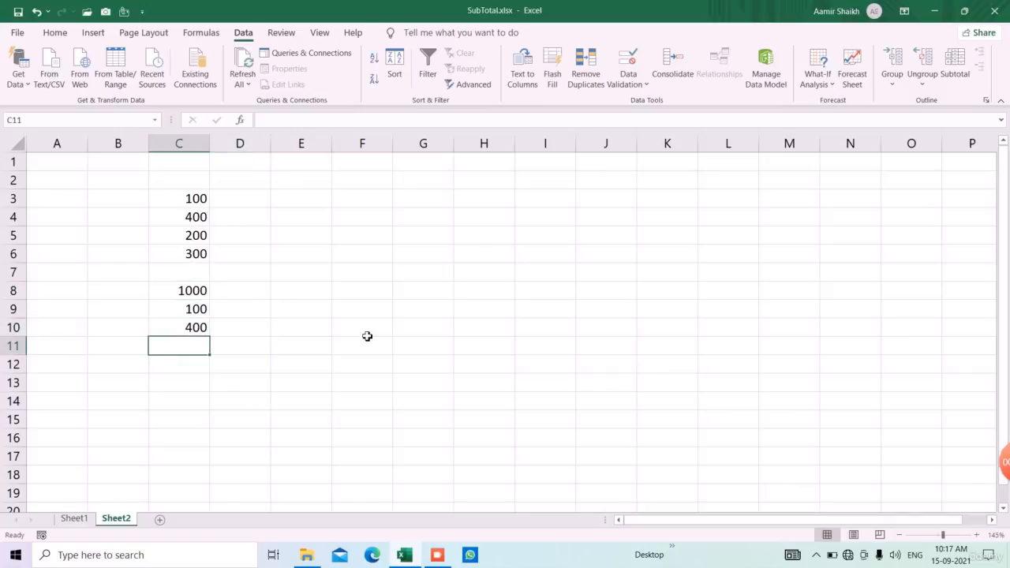
# Step: Add an AVERAGE formula in C11 for the range C3:C6
pyautogui.write('=aver')
pyautogui.press('Tab')
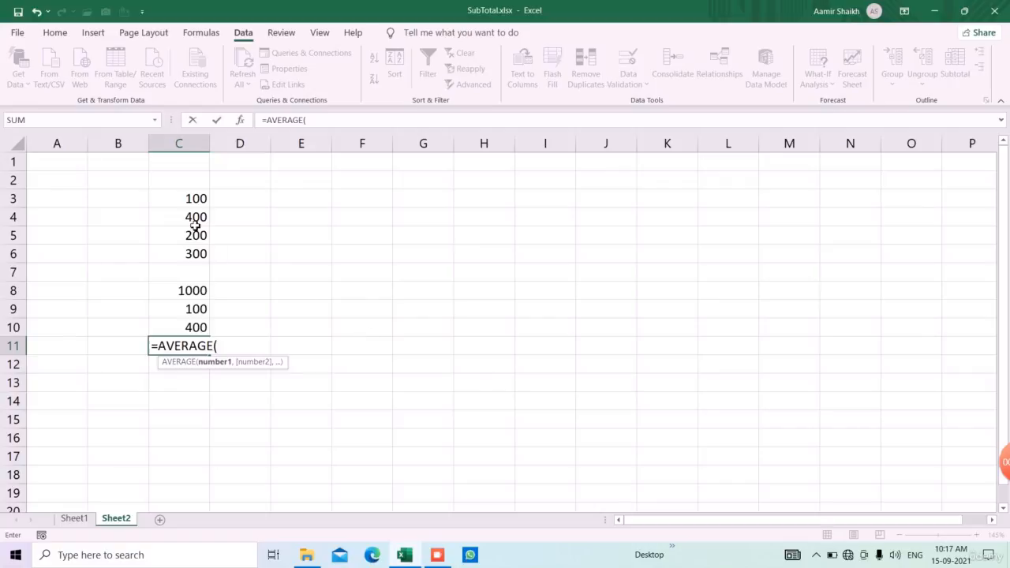
pyautogui.moveTo(193, 206); pyautogui.dragTo(193, 253)
pyautogui.press('Return')
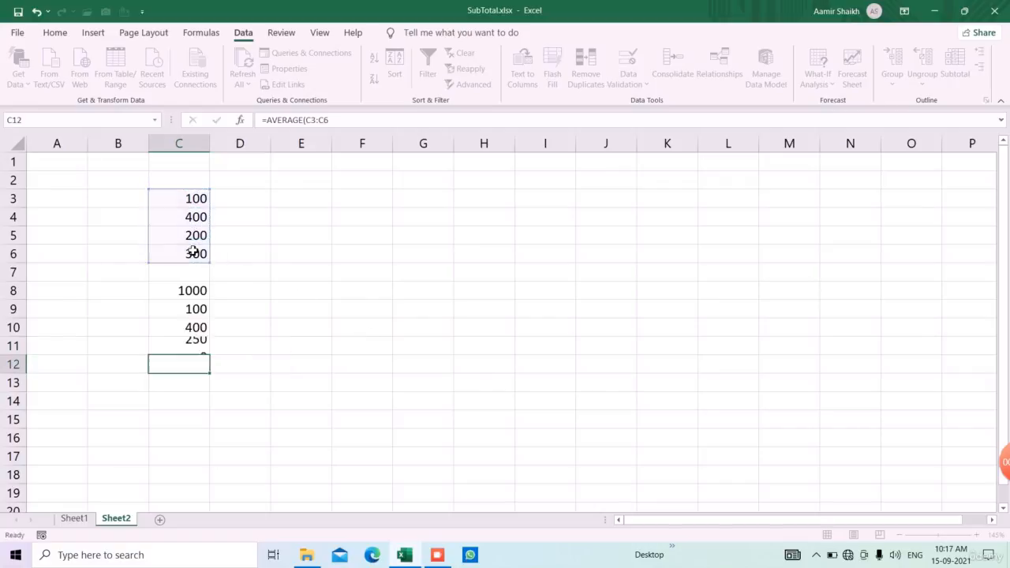
# Step: Enter a SUBTOTAL formula in E9 using function 9 (SUM) on the range C3:C6
pyautogui.press('Right')
pyautogui.press('Right')
pyautogui.press('Up')
pyautogui.press('Up')
pyautogui.press('Up')
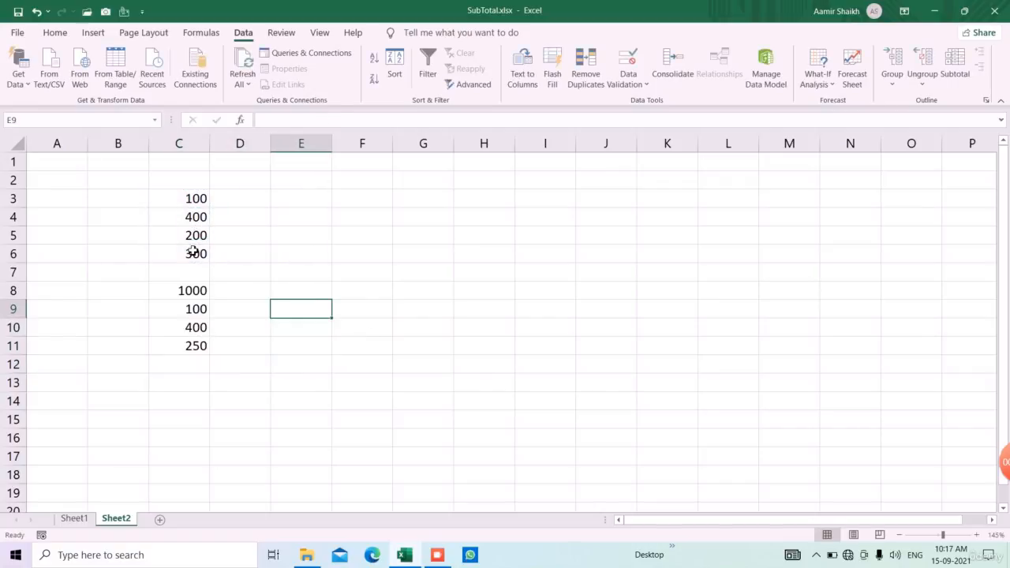
pyautogui.write('=subt')
pyautogui.press('Tab')
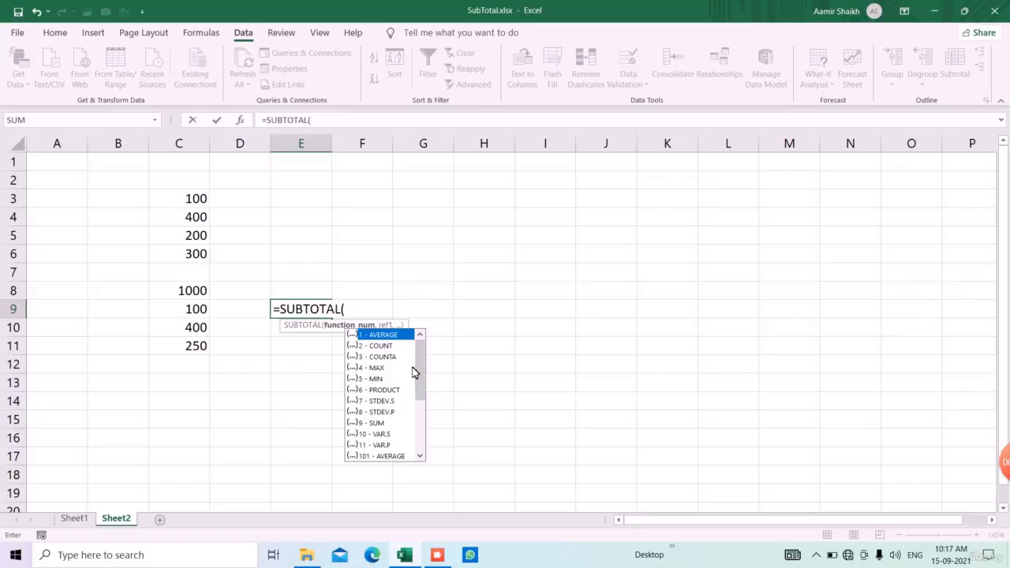
pyautogui.doubleClick(374, 422)
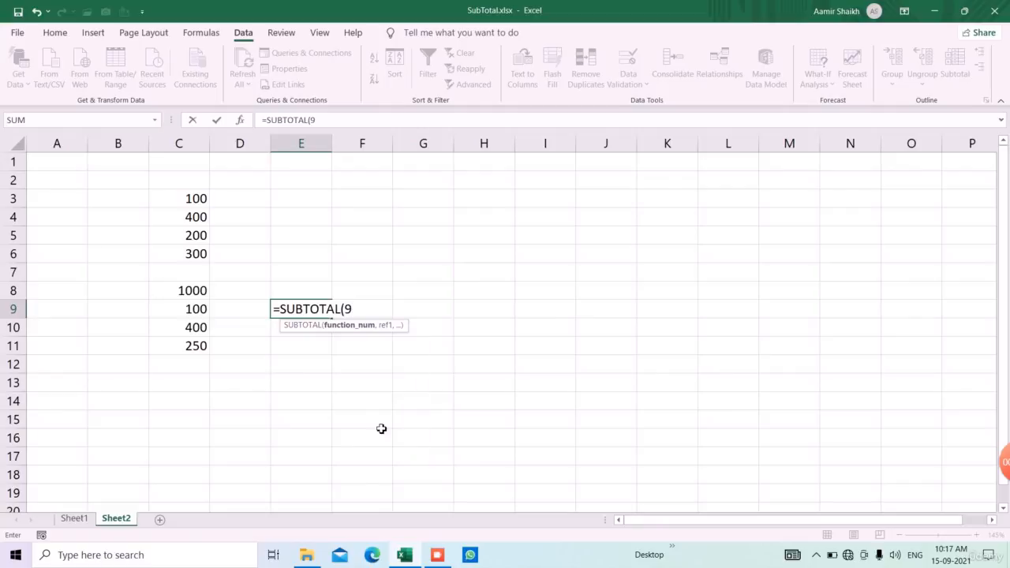
pyautogui.write(',')
pyautogui.moveTo(203, 202); pyautogui.dragTo(213, 267)
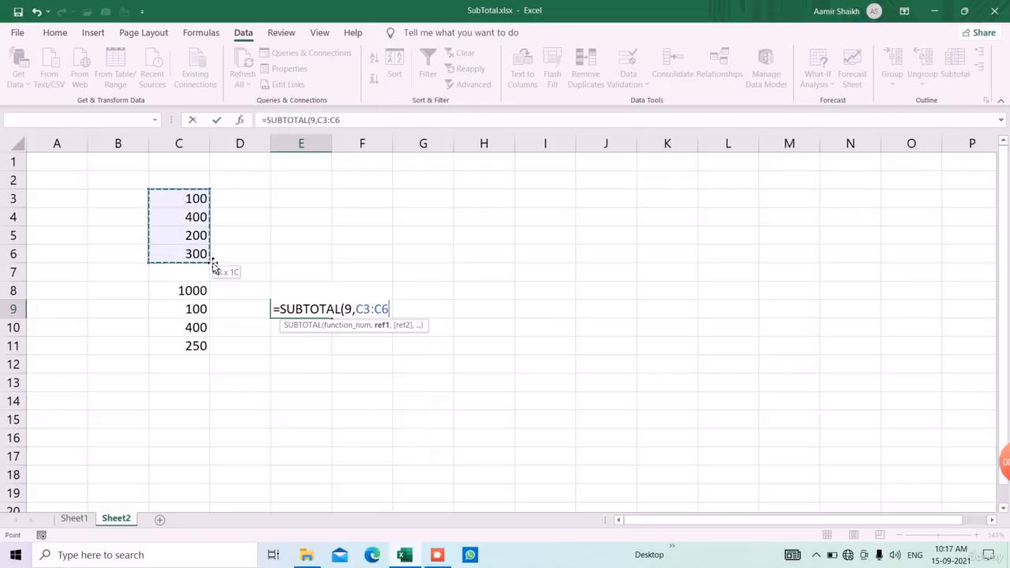
pyautogui.press('Return')
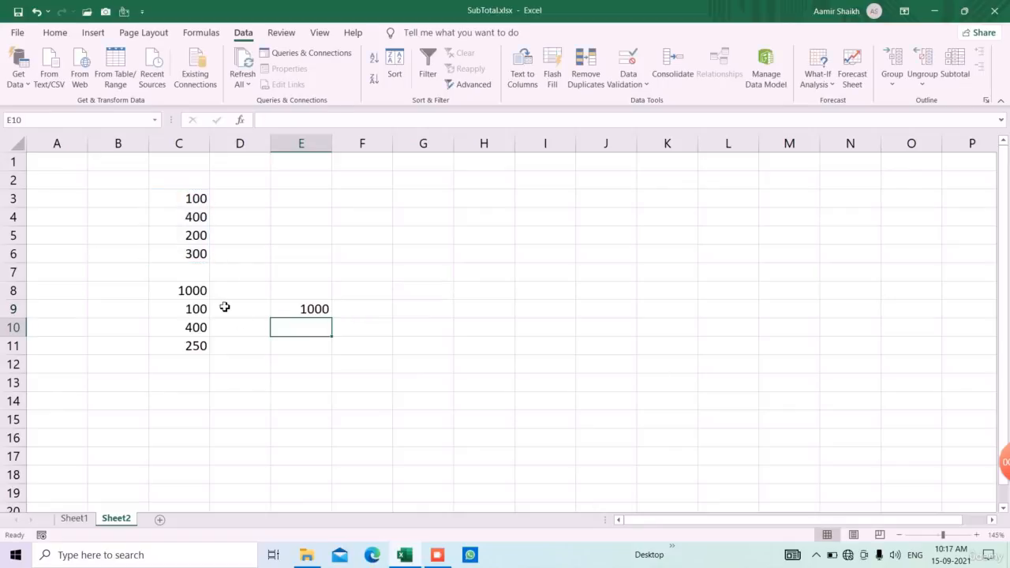
# Step: Inspect the SUM formula in C8 and clear the SUBTOTAL formula from E9
pyautogui.click(166, 295)
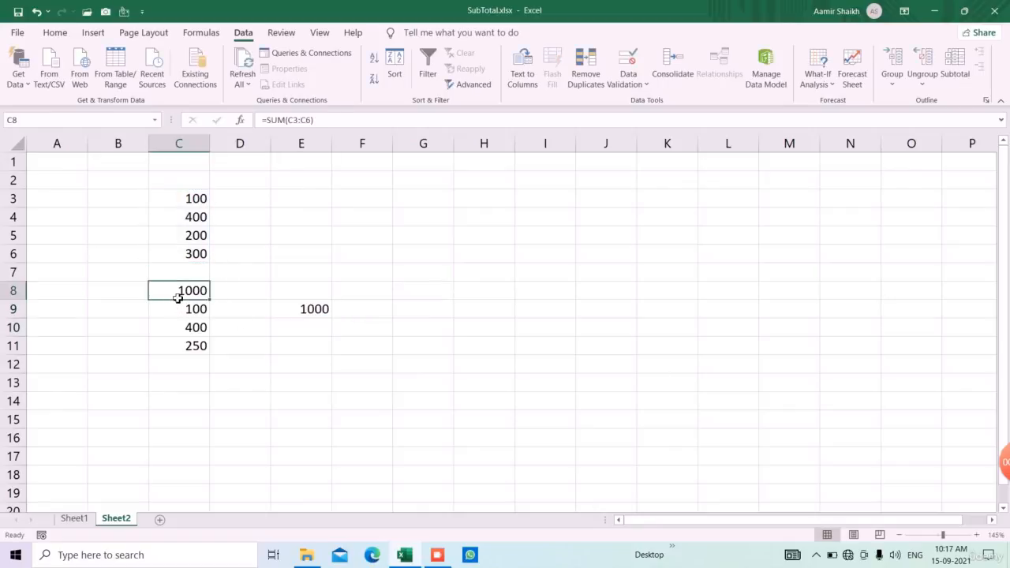
pyautogui.press('F2')
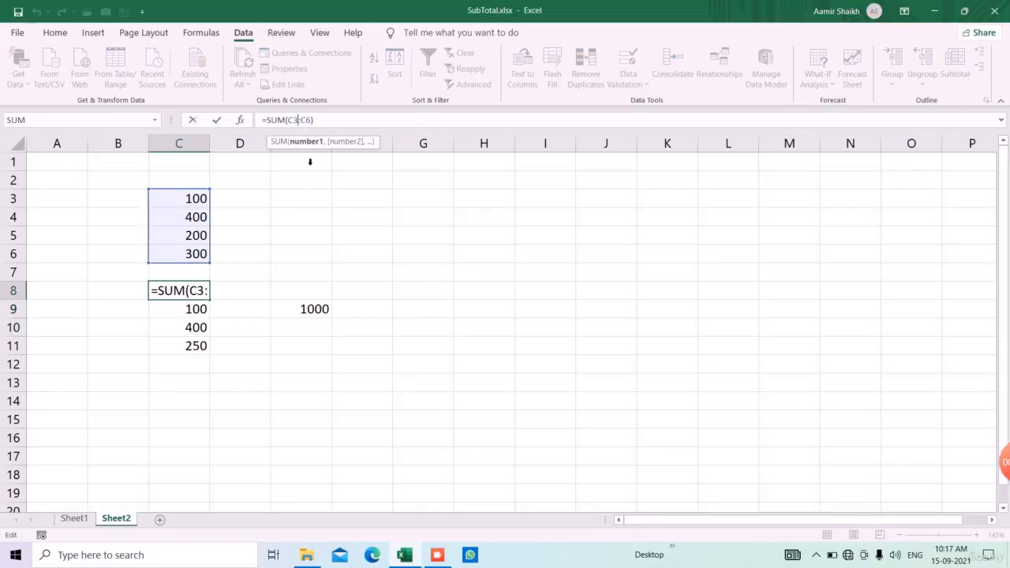
pyautogui.press('Escape')
pyautogui.click(318, 316)
pyautogui.press('Delete')
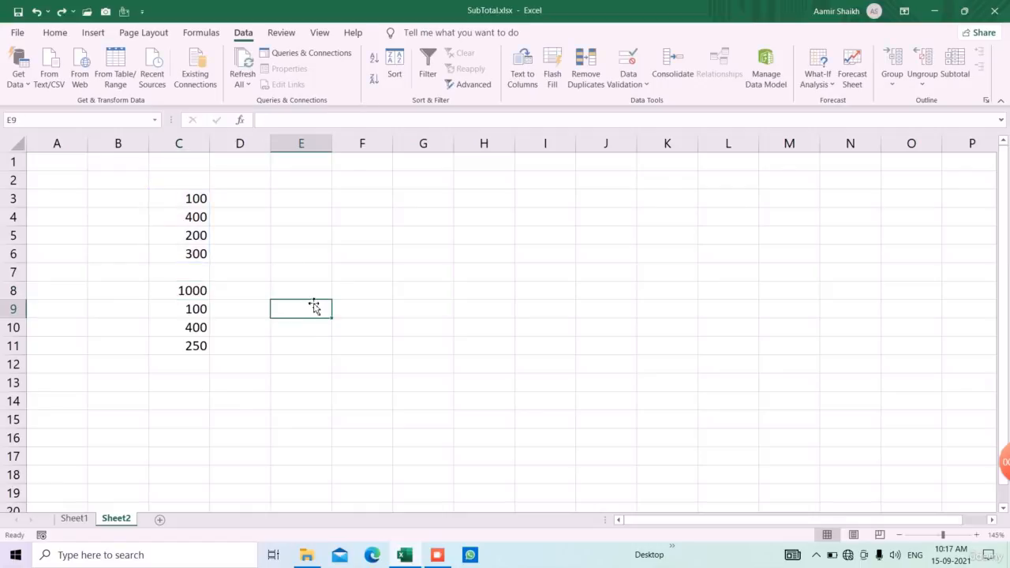
# Step: Enter a SUBTOTAL formula in E8 with function number 9 for the range C3:C6
pyautogui.click(311, 292)
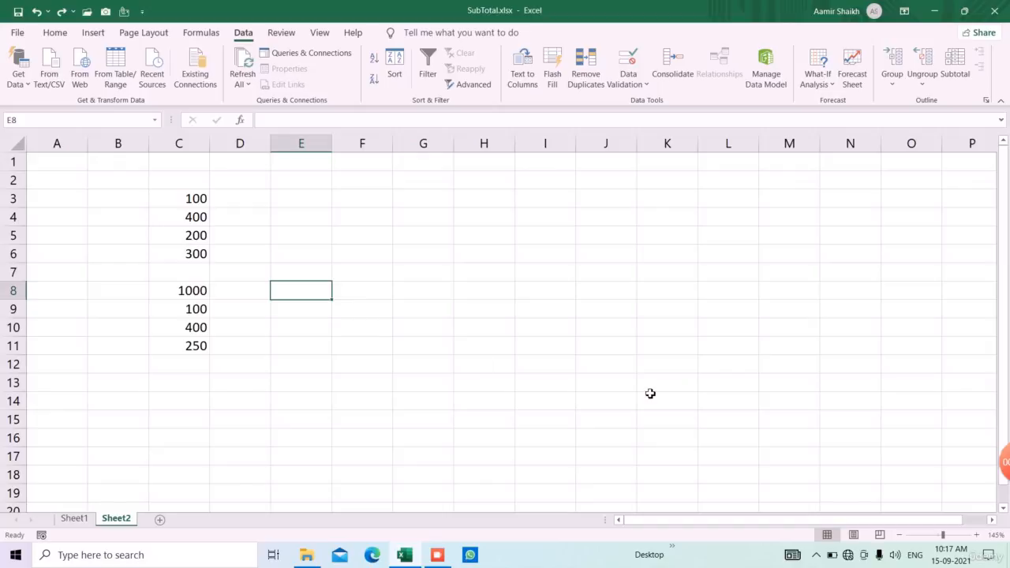
pyautogui.write('=subt')
pyautogui.press('Tab')
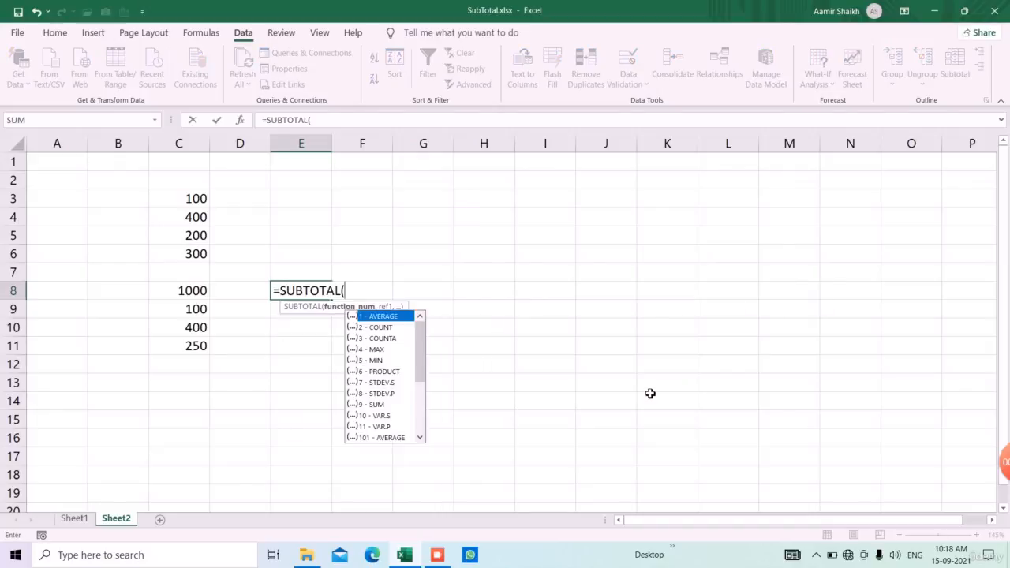
pyautogui.write('9,')
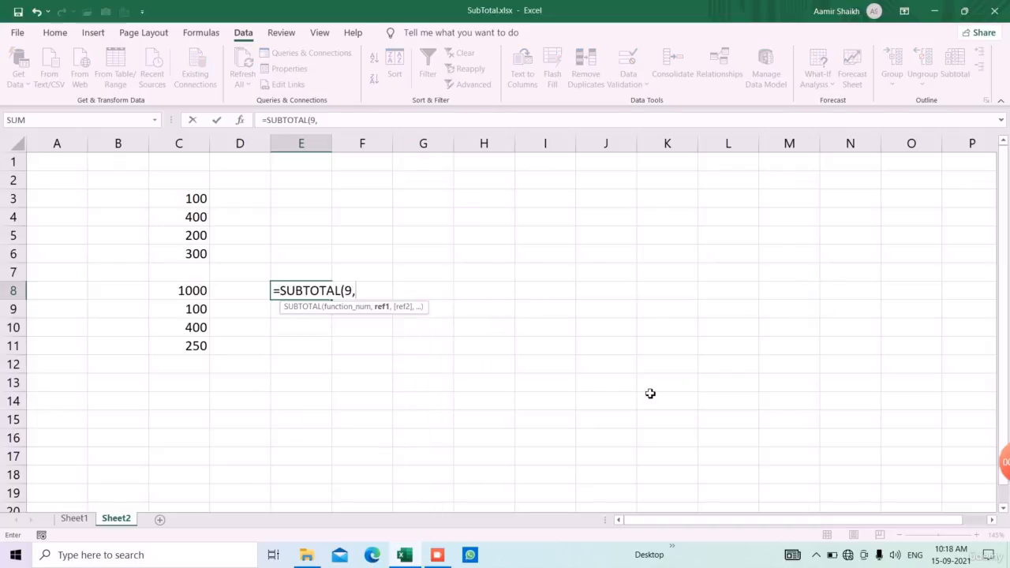
pyautogui.moveTo(176, 203); pyautogui.dragTo(190, 252)
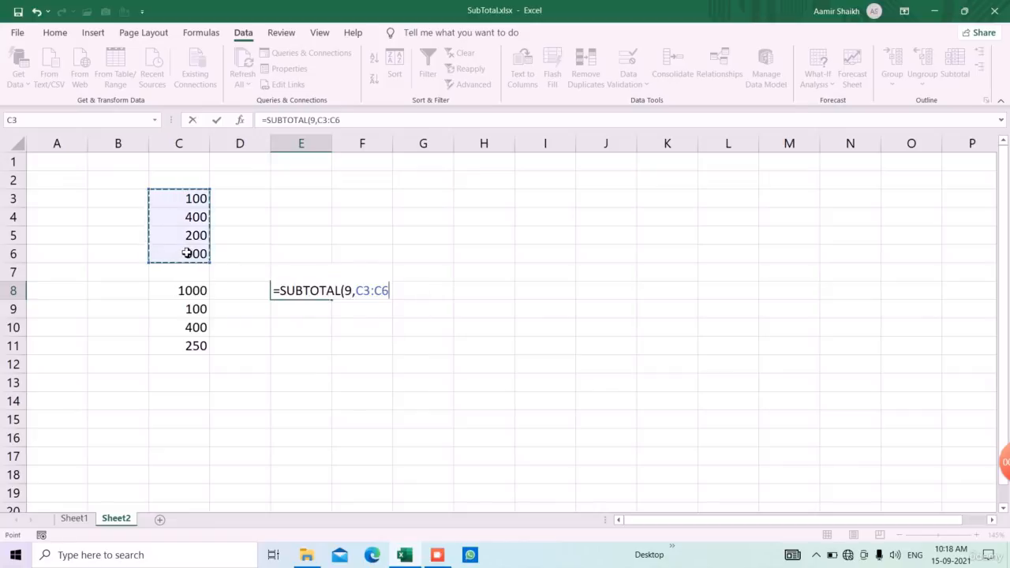
pyautogui.press('Return')
# Step: Enter a SUBTOTAL formula in E9 with function number 5 (MIN) for the range C3:C6
pyautogui.press('Left')
pyautogui.press('Left')
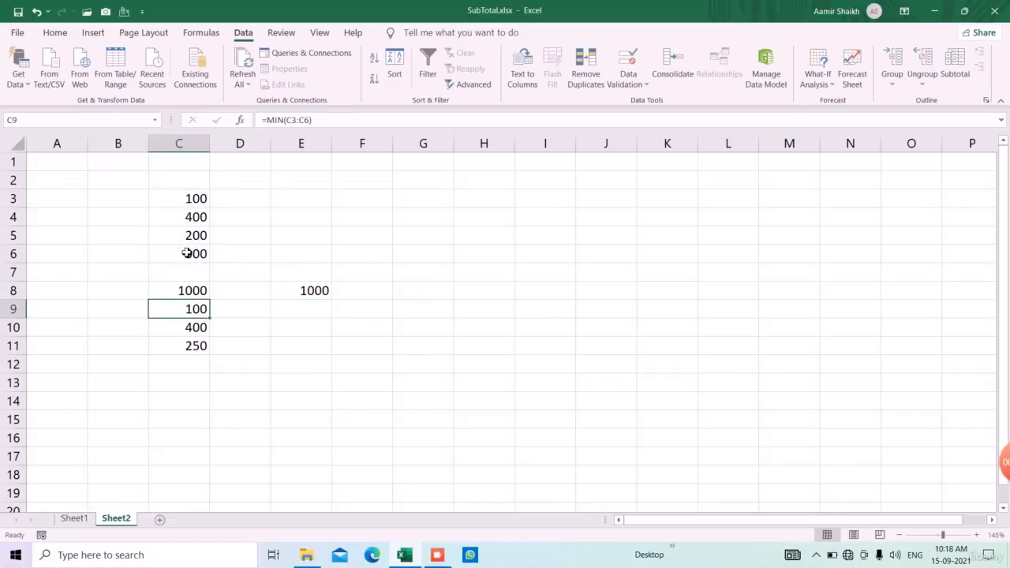
pyautogui.press('Right')
pyautogui.press('Right')
pyautogui.press('Right')
pyautogui.press('Left')
pyautogui.write('=SUBTOTAL(')
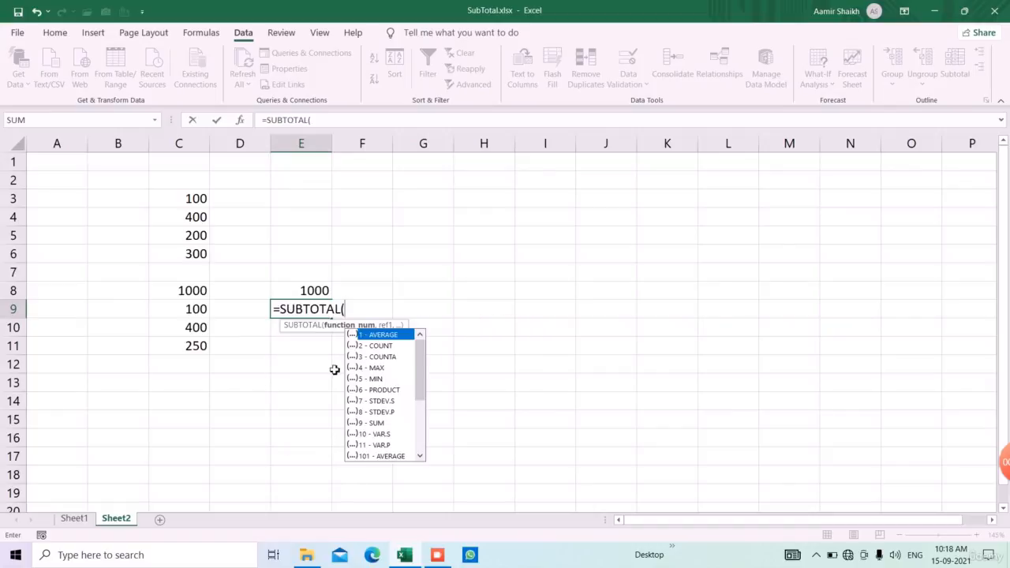
pyautogui.click(382, 381)
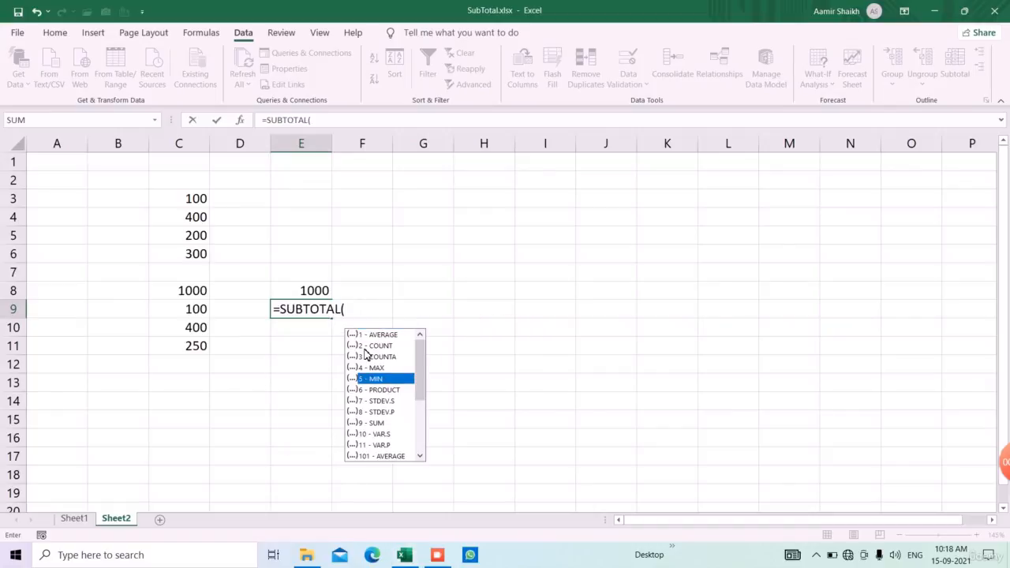
pyautogui.doubleClick(377, 382)
pyautogui.write(',')
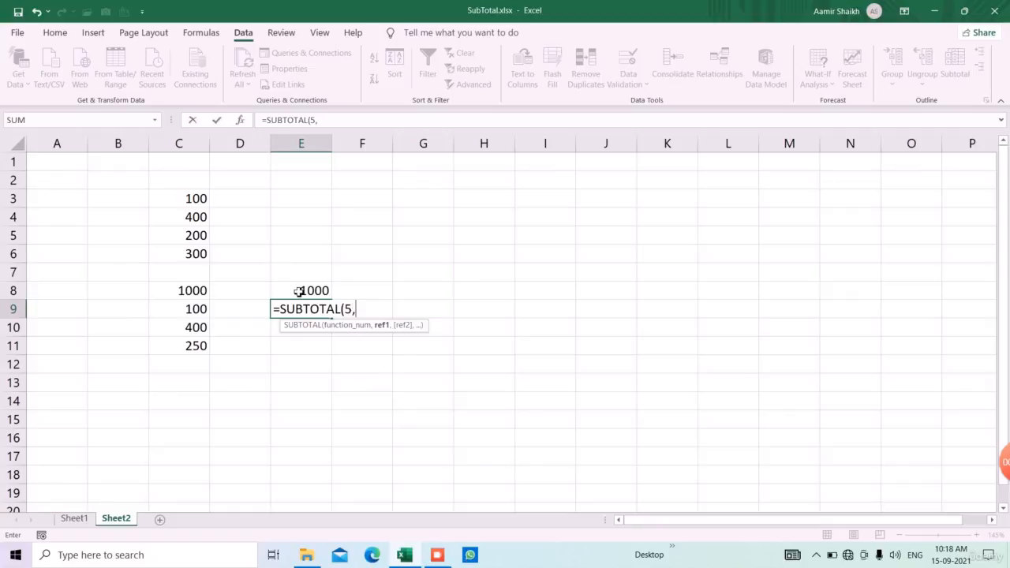
pyautogui.moveTo(193, 199); pyautogui.dragTo(198, 257)
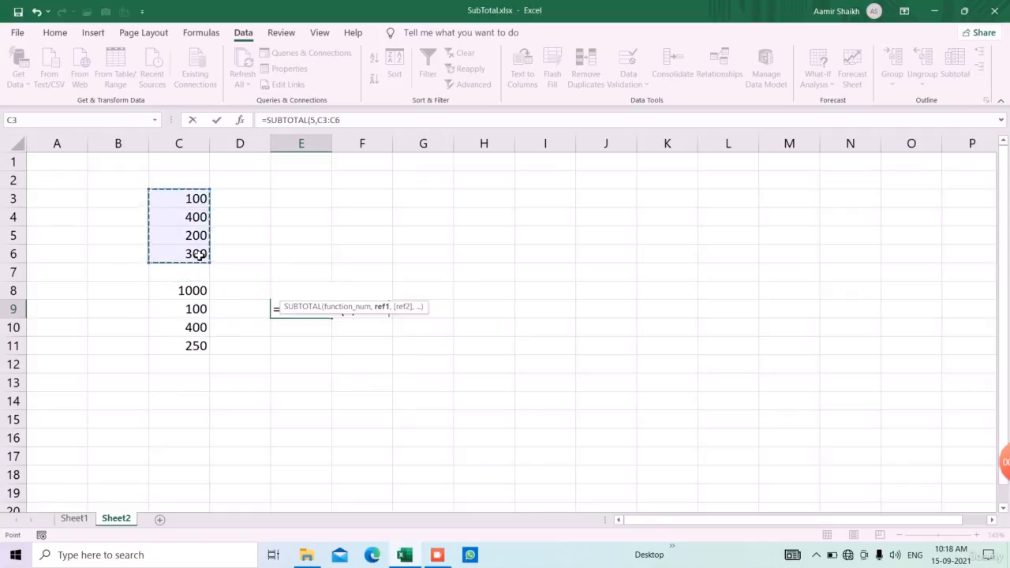
pyautogui.press('Return')
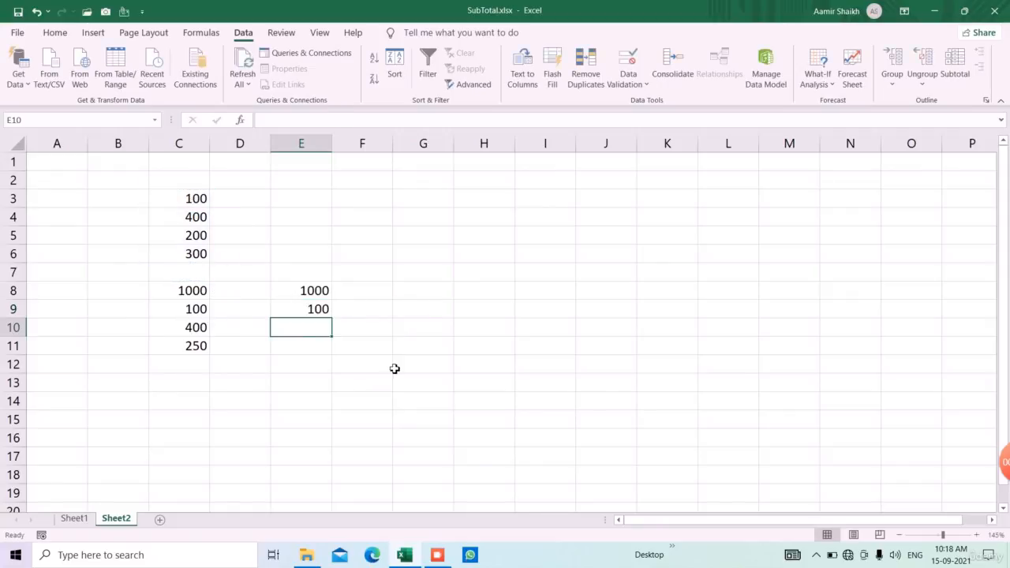
# Step: Enter a SUBTOTAL formula in E10 with function number 4 (MAX) for the range C3:C6
pyautogui.write('=subt')
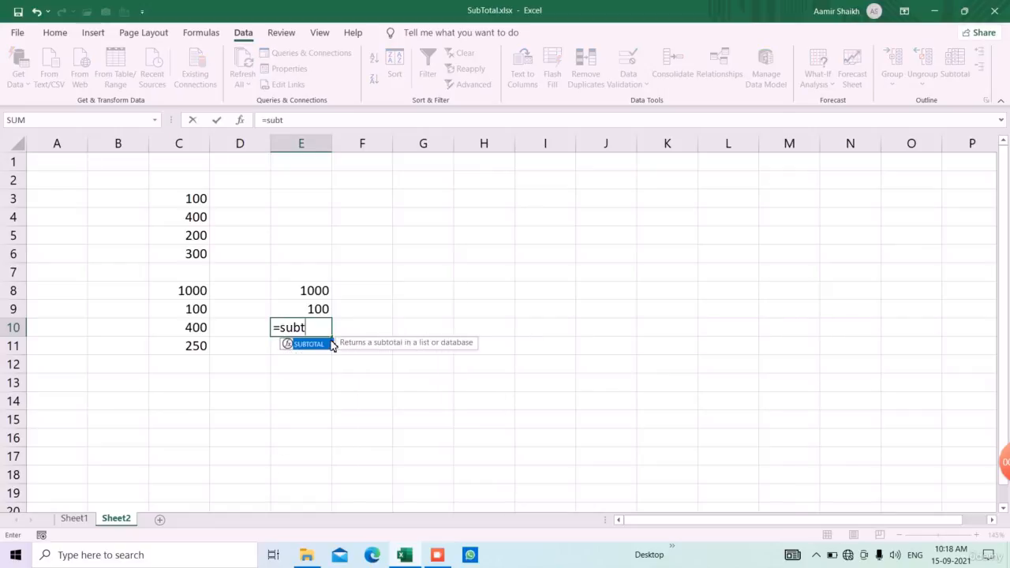
pyautogui.doubleClick(330, 344)
pyautogui.click(375, 387)
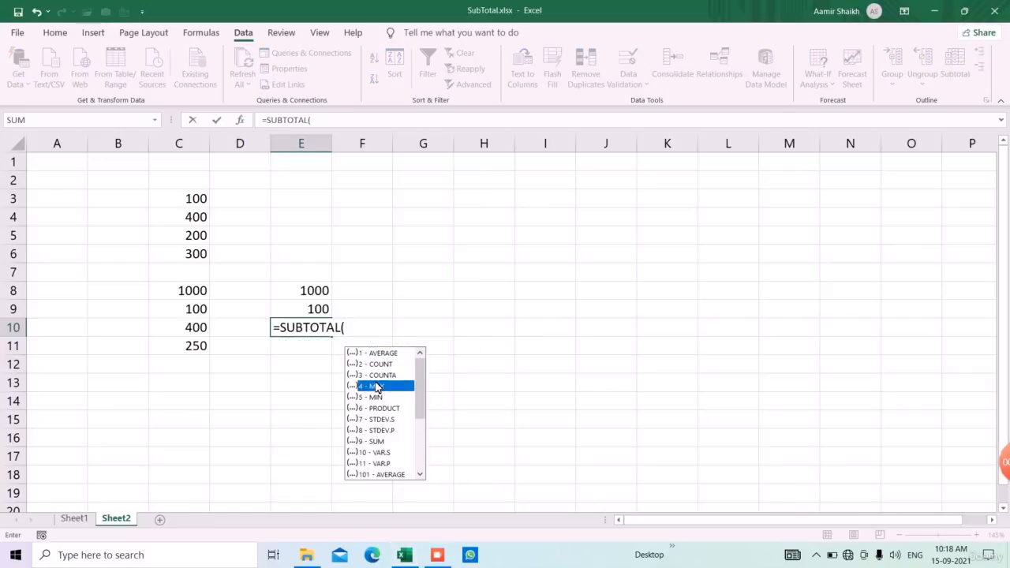
pyautogui.doubleClick(377, 386)
pyautogui.write(',')
pyautogui.moveTo(197, 200); pyautogui.dragTo(201, 252)
pyautogui.press('Return')
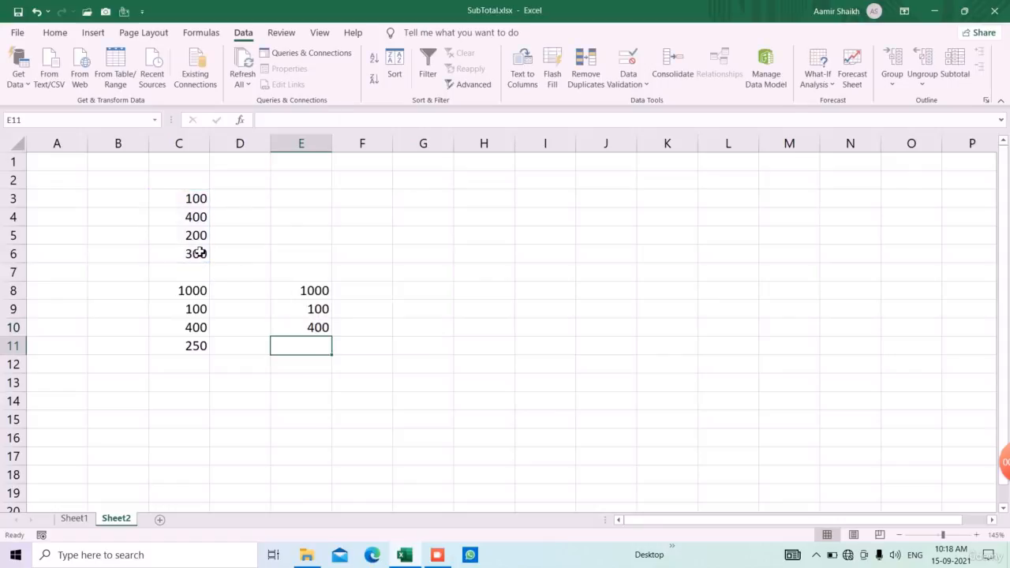
# Step: Enter a SUBTOTAL formula in E11 with function number 1 (AVERAGE) for the range C3:C6
pyautogui.click(201, 348)
pyautogui.click(290, 353)
pyautogui.write('=subt')
pyautogui.press('Tab')
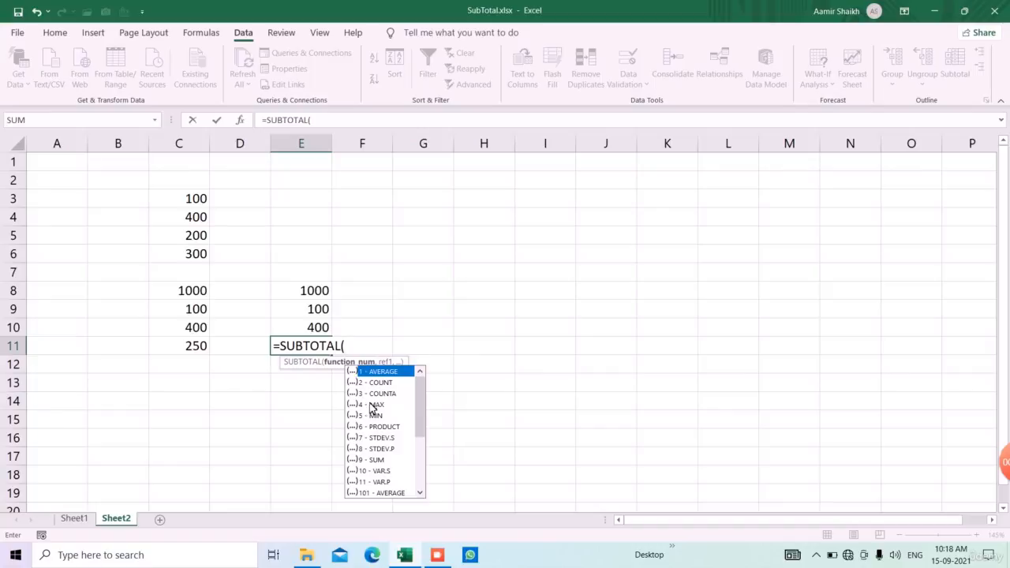
pyautogui.doubleClick(381, 372)
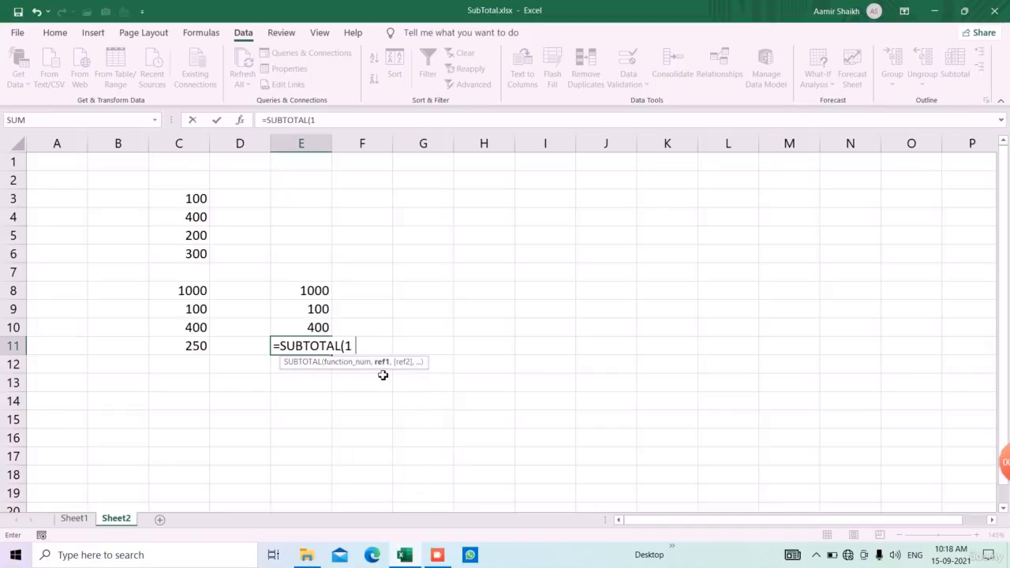
pyautogui.write(',')
pyautogui.moveTo(175, 203); pyautogui.dragTo(185, 252)
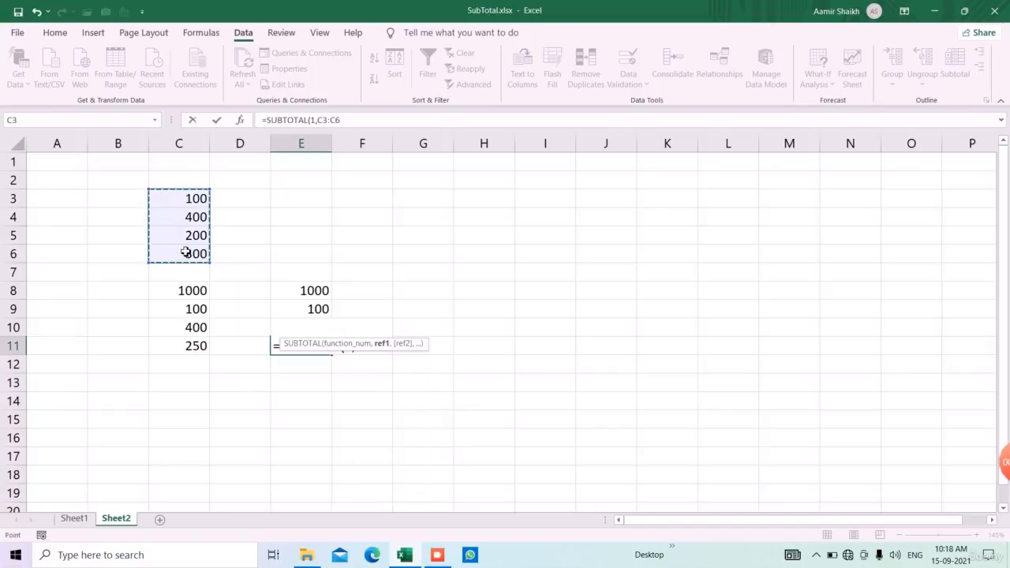
pyautogui.press('Return')
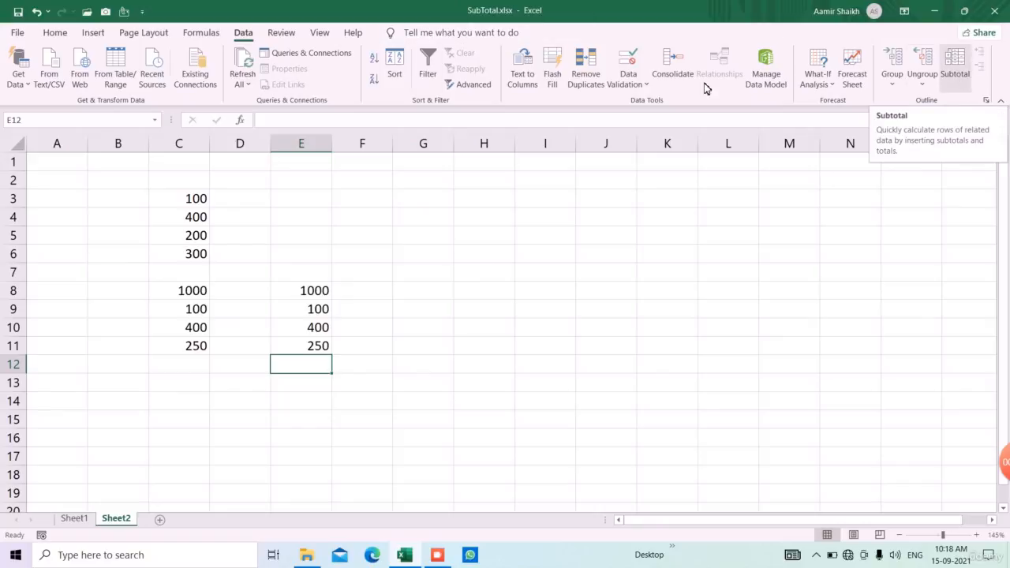
# Step: Open Sheet1 and examine the items, unit costs and units in the first two rows of the sales table
pyautogui.click(67, 522)
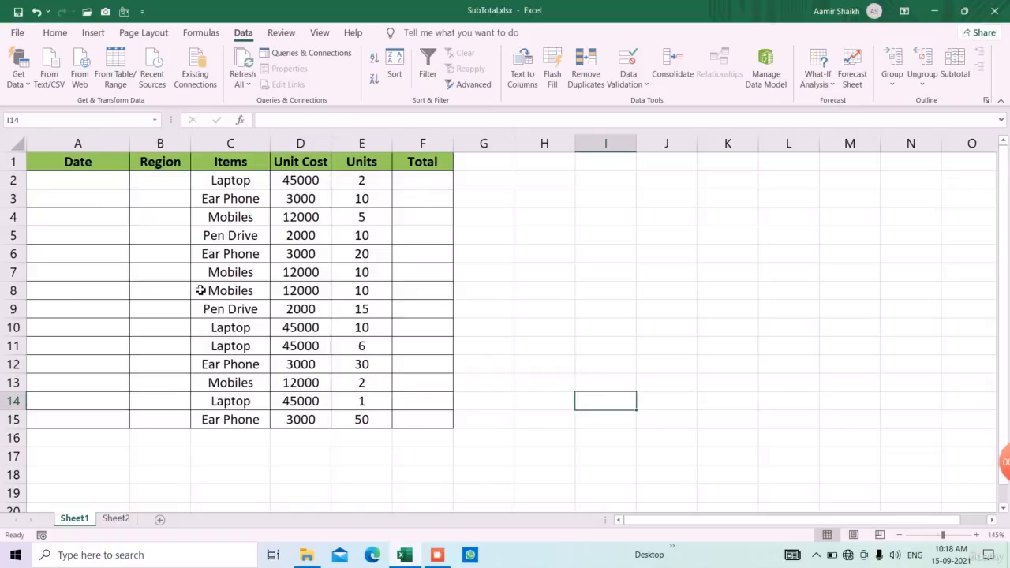
pyautogui.click(239, 188)
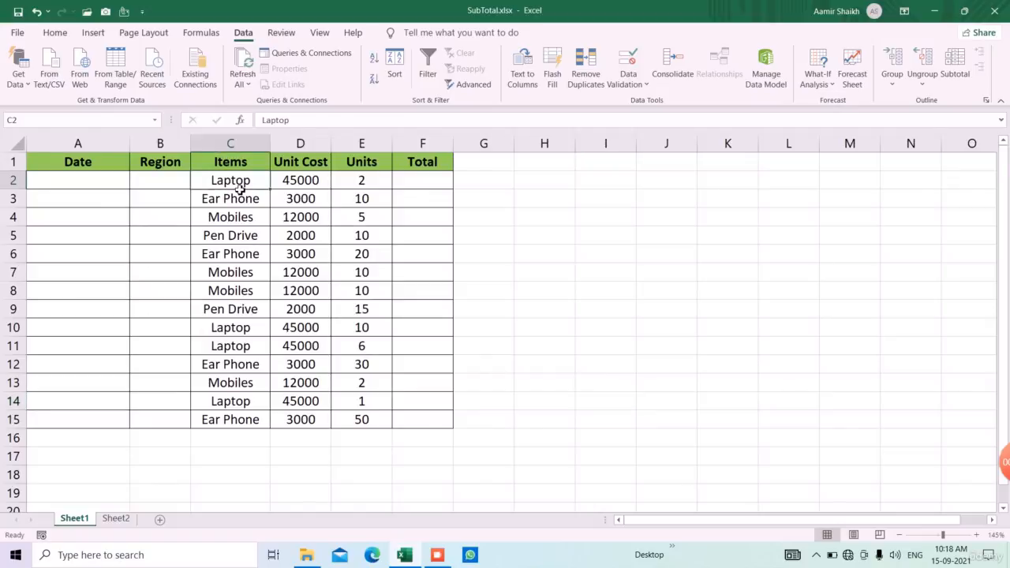
pyautogui.click(302, 185)
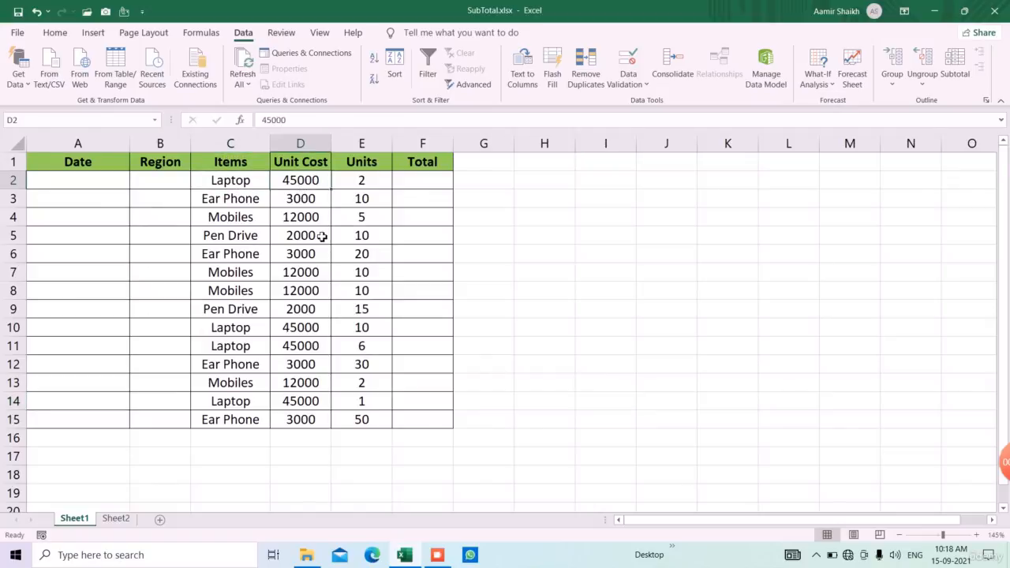
pyautogui.click(363, 189)
pyautogui.click(249, 187)
pyautogui.click(316, 188)
pyautogui.click(259, 201)
pyautogui.click(312, 209)
pyautogui.click(378, 203)
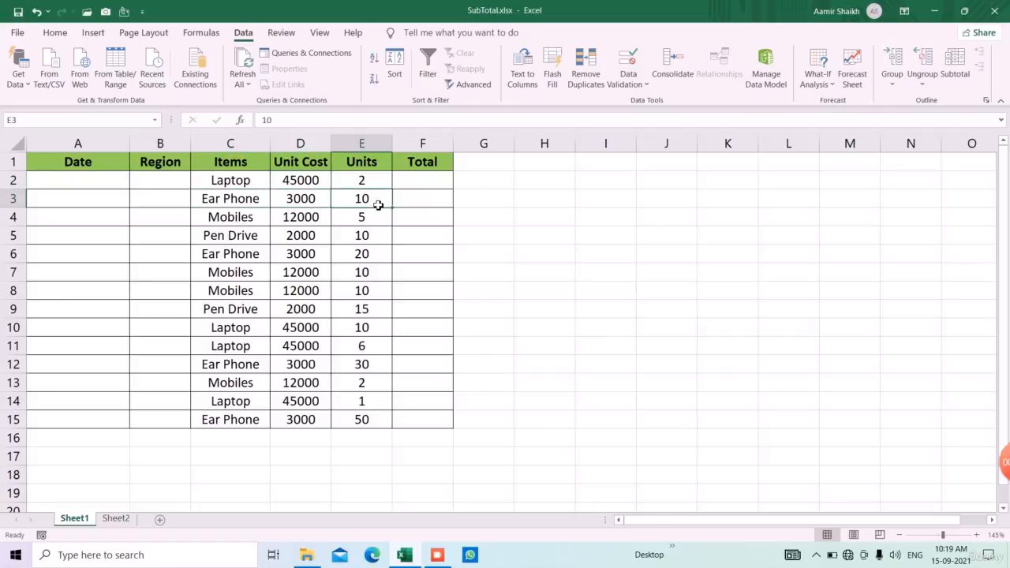
# Step: Enter a formula in F2 that multiplies the unit cost in D2 by the units in E2
pyautogui.click(447, 179)
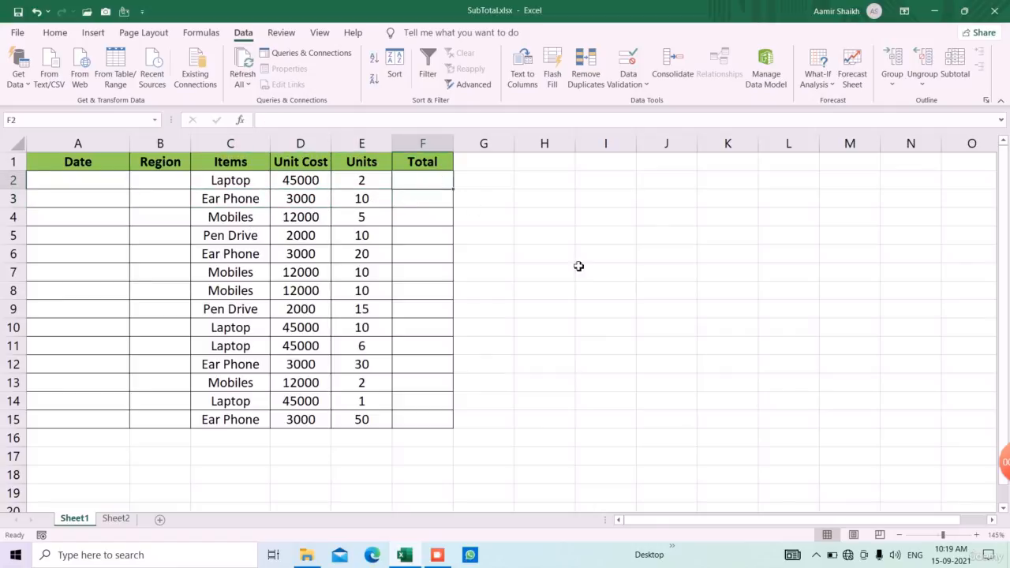
pyautogui.write('=s')
pyautogui.press('BackSpace')
pyautogui.press('Left')
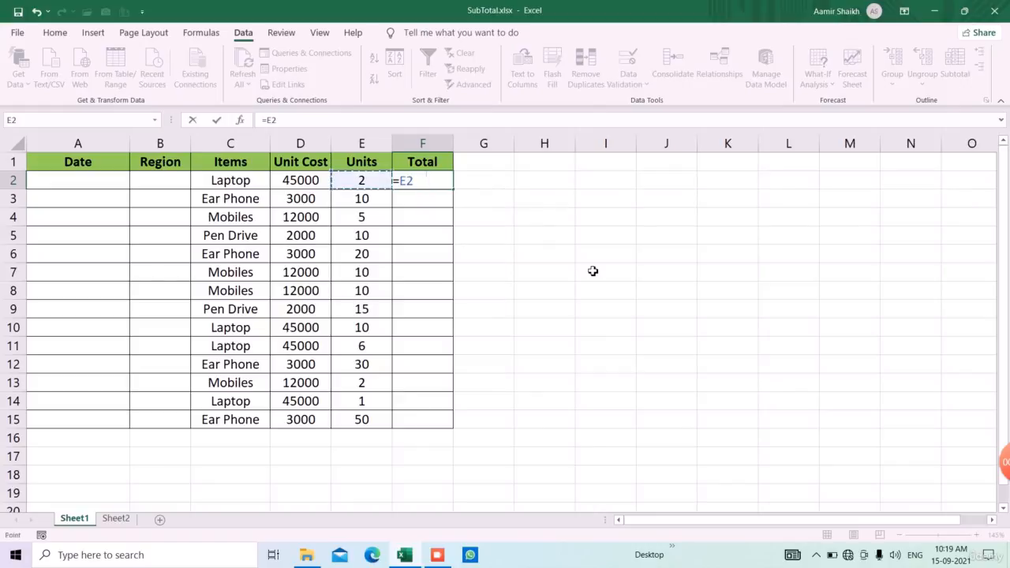
pyautogui.press('Left')
pyautogui.write('+*')
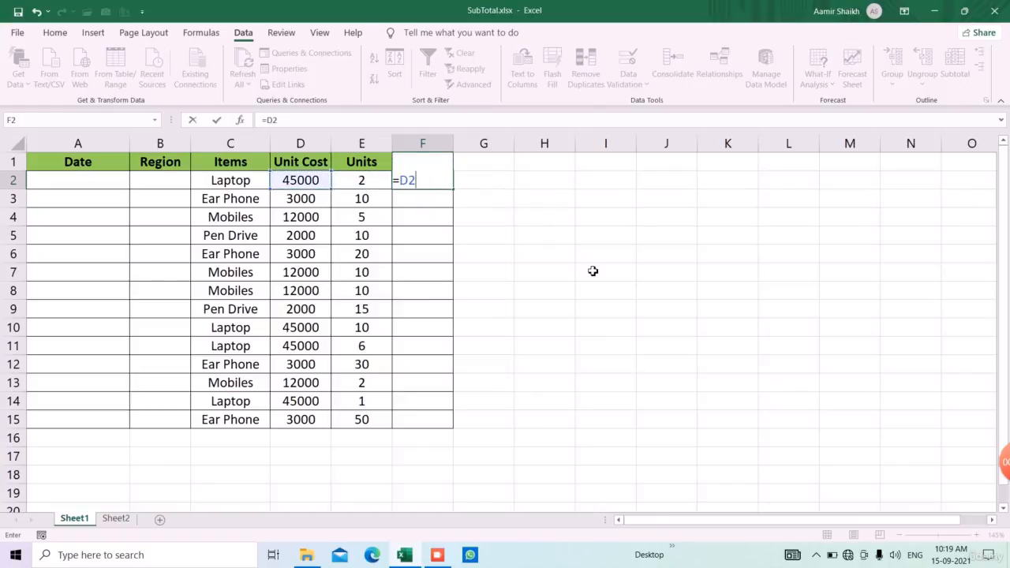
pyautogui.press('Left')
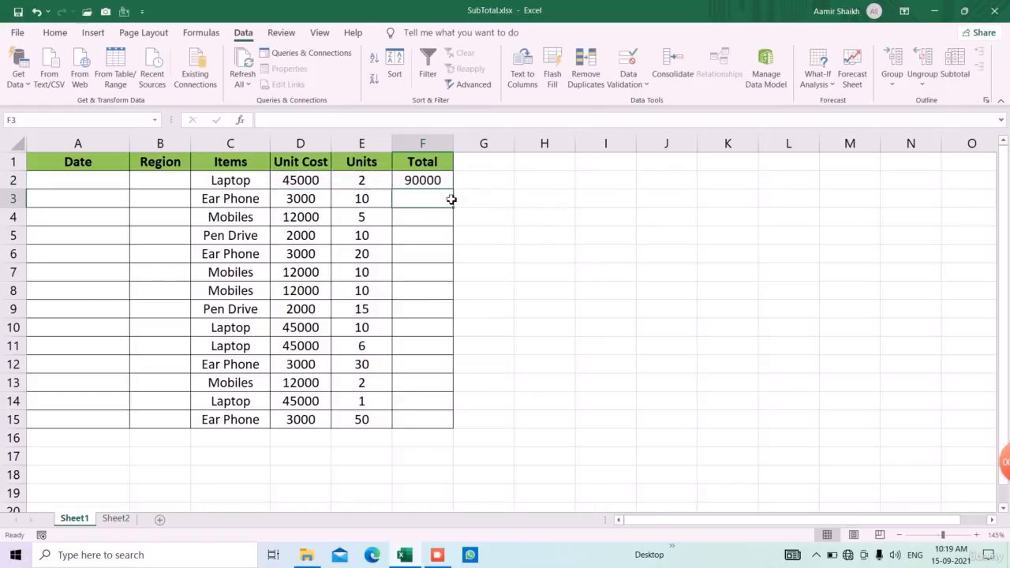
# Step: Fill the Total formula from F2 down to F15
pyautogui.click(446, 186)
pyautogui.moveTo(458, 194); pyautogui.dragTo(460, 356)
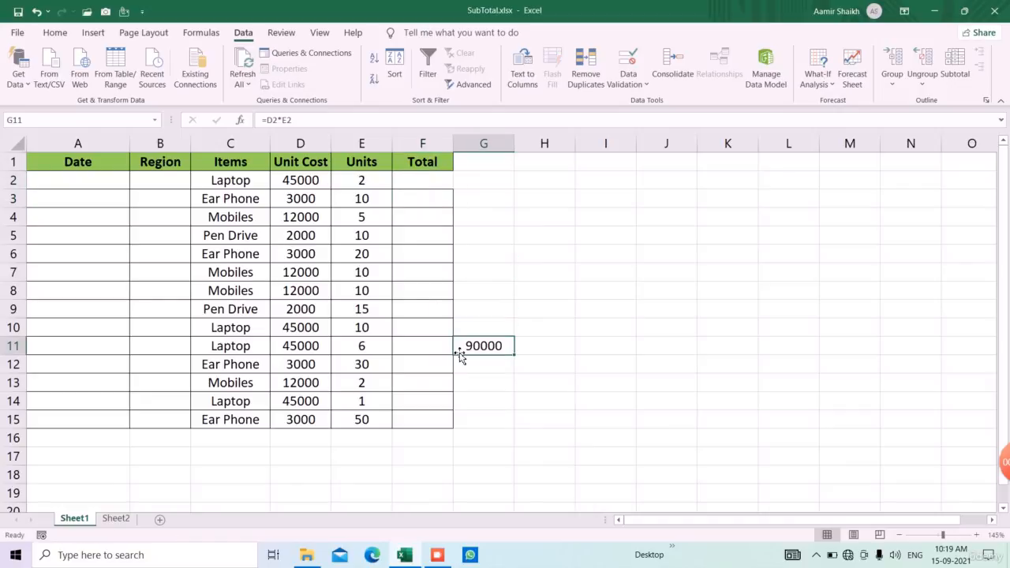
pyautogui.hotkey('ctrl', 'z')
pyautogui.moveTo(453, 190); pyautogui.dragTo(450, 438)
# Step: Enter the date 01-09-2021 in A2 and fill the date series down to A15
pyautogui.click(91, 183)
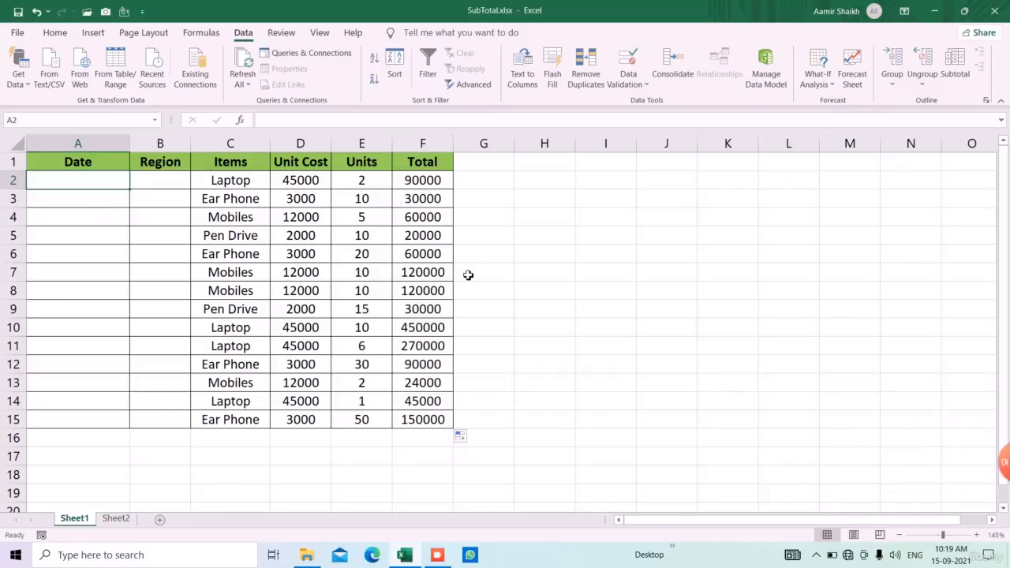
pyautogui.write('01-09')
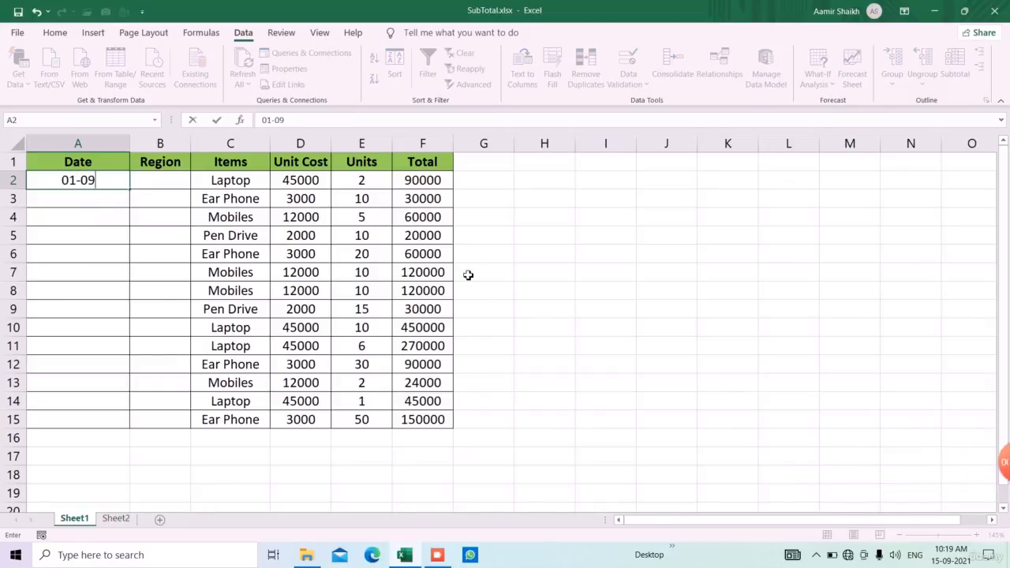
pyautogui.write('-2021')
pyautogui.press('Return')
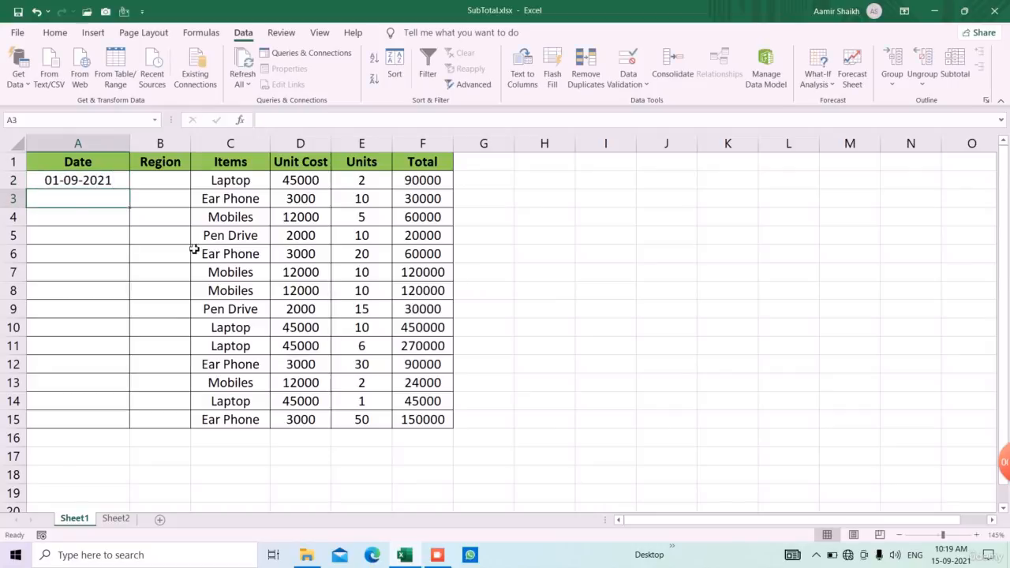
pyautogui.click(95, 182)
pyautogui.moveTo(131, 191); pyautogui.dragTo(136, 428)
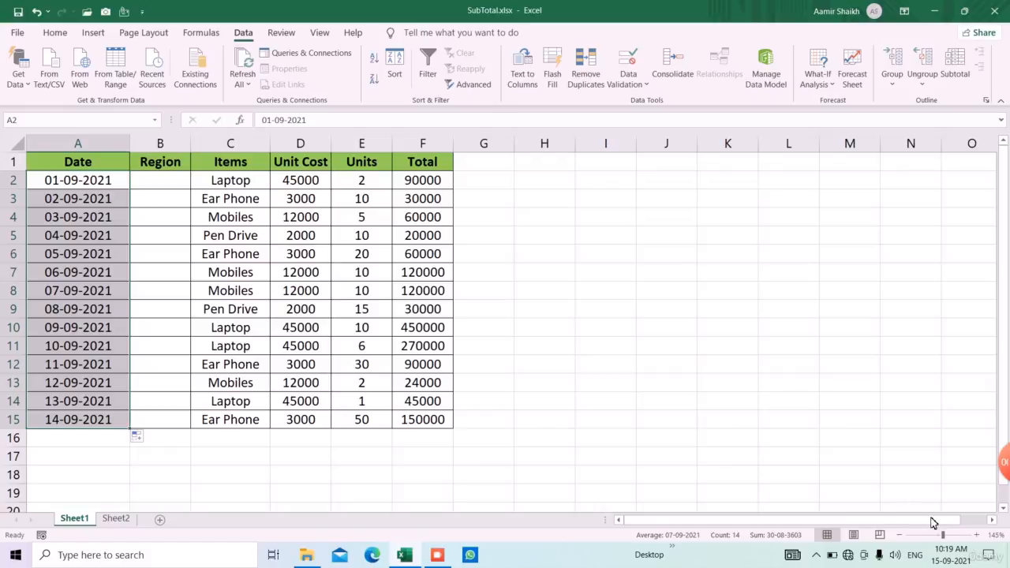
# Step: Enter the regions East, West, North and South in cells B2 to B5
pyautogui.moveTo(957, 558)
pyautogui.click(156, 185)
pyautogui.write('E')
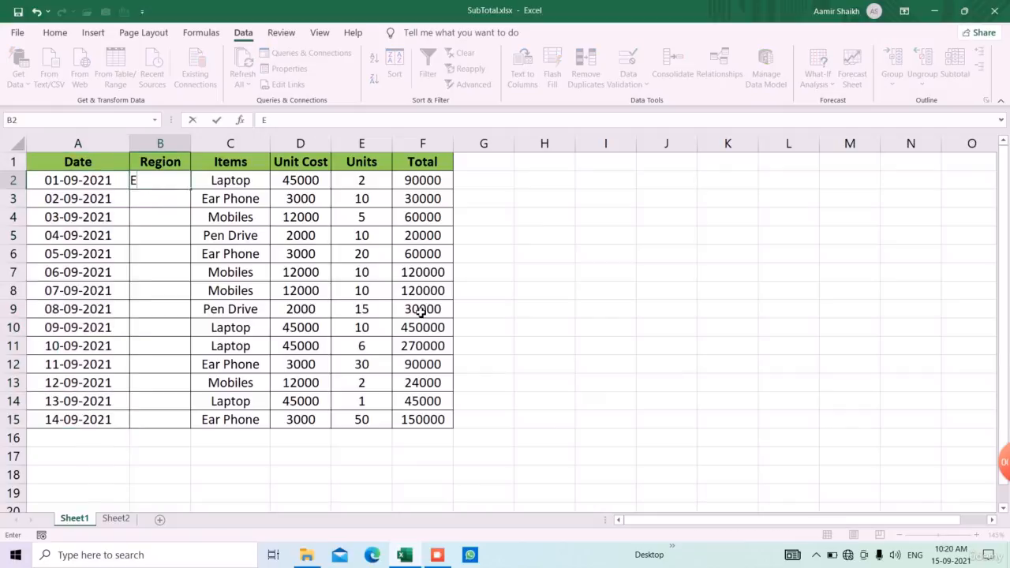
pyautogui.write('ast')
pyautogui.press('Return')
pyautogui.write('West')
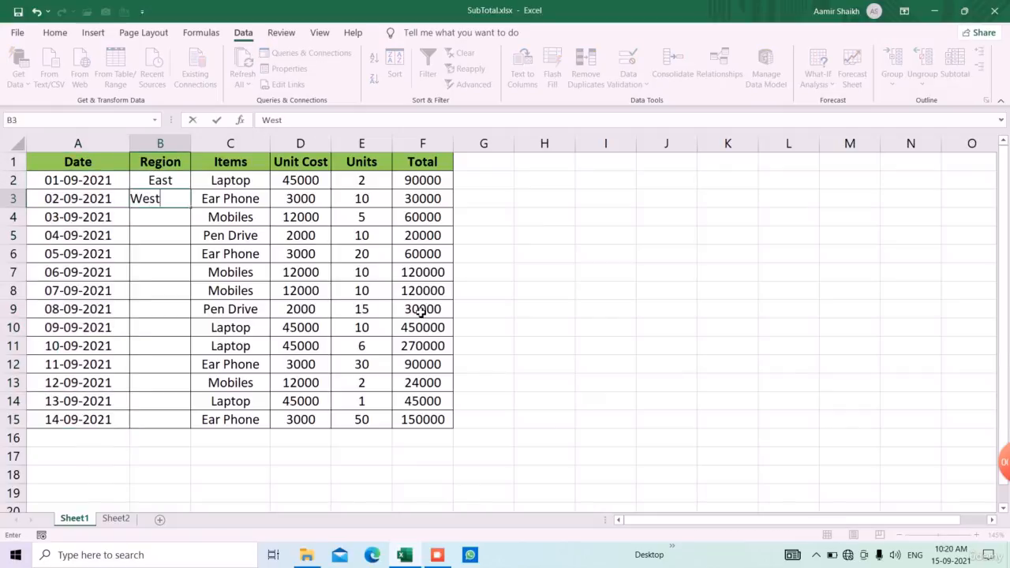
pyautogui.press('Return')
pyautogui.write('Nou')
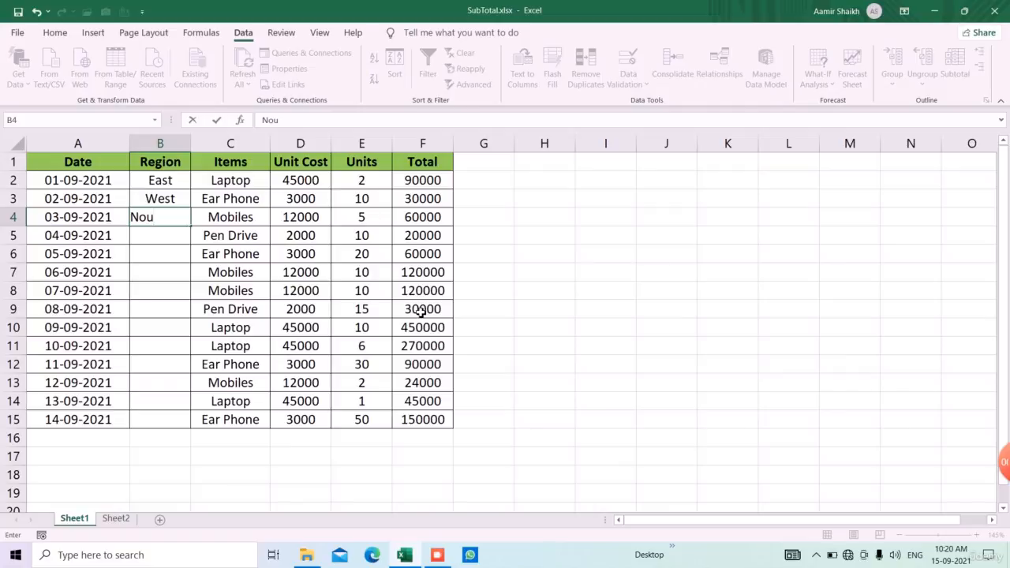
pyautogui.press('BackSpace')
pyautogui.write('rth')
pyautogui.press('Return')
pyautogui.write('Sourt')
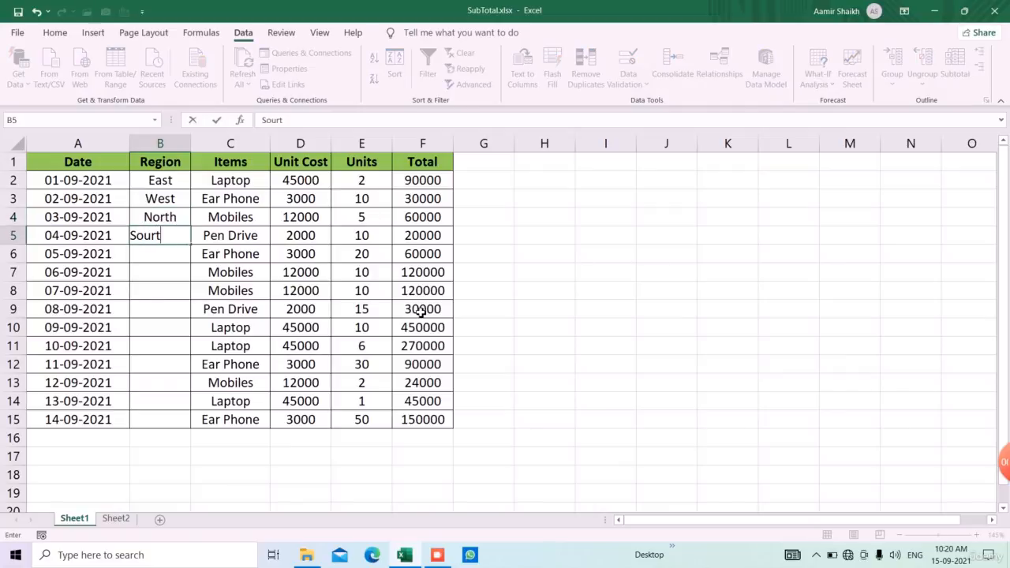
pyautogui.press('BackSpace')
pyautogui.press('BackSpace')
pyautogui.write('th')
pyautogui.press('Return')
# Step: Fill the four-region pattern from B2:B5 down to B15
pyautogui.click(162, 183)
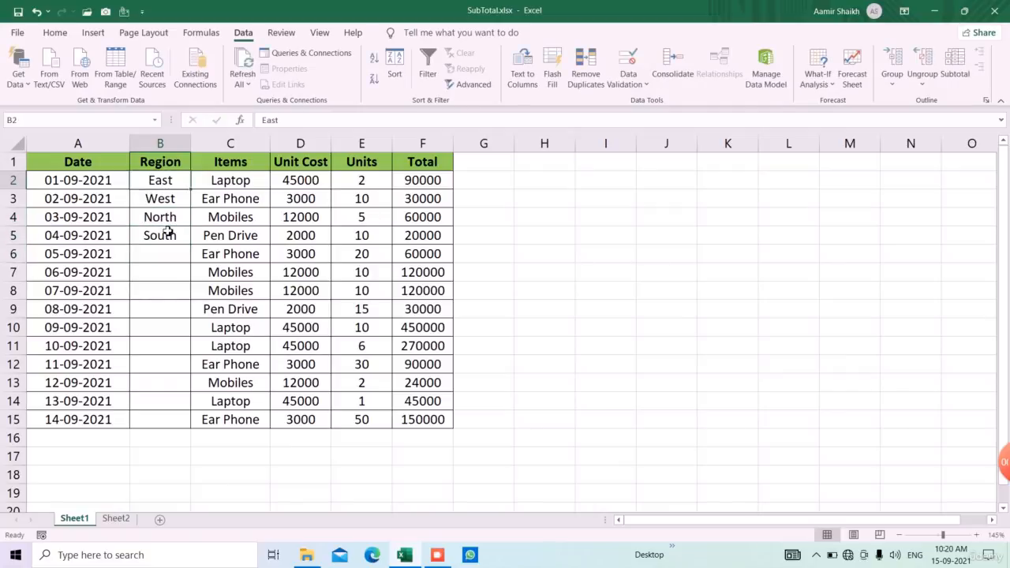
pyautogui.keyDown('shift'); pyautogui.click(168, 231); pyautogui.keyUp('shift')
pyautogui.moveTo(190, 244); pyautogui.dragTo(181, 434)
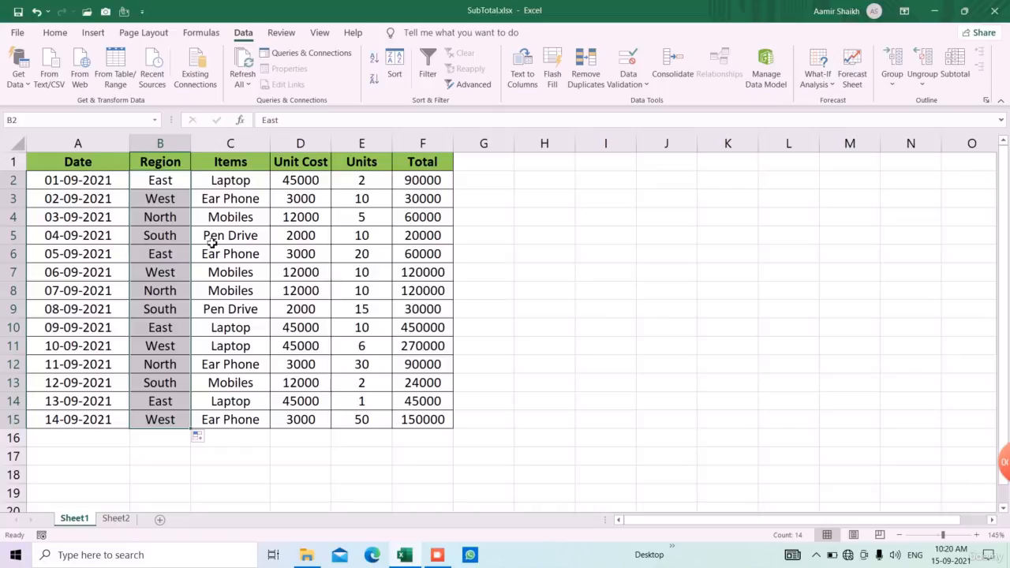
# Step: Apply Subtotal to the whole sales table at each change in Region, using Sum on the Total column
pyautogui.click(12, 180)
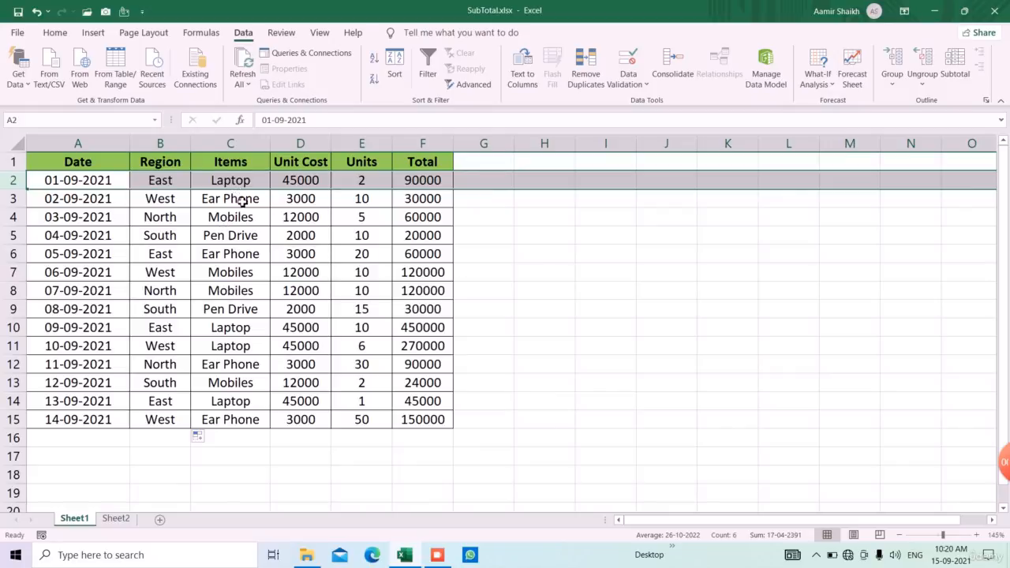
pyautogui.click(235, 255)
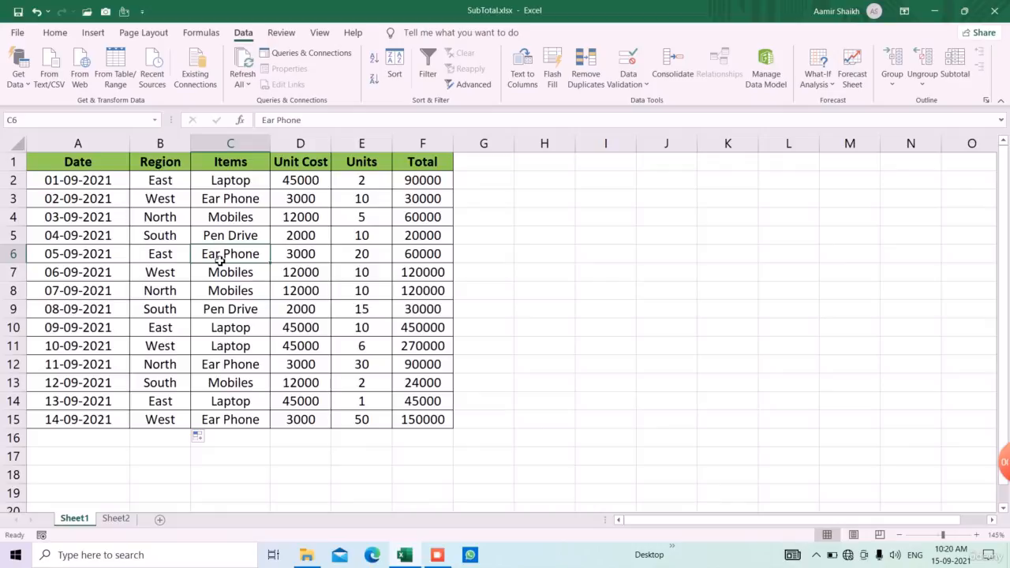
pyautogui.hotkey('ctrl', 'a')
pyautogui.click(958, 75)
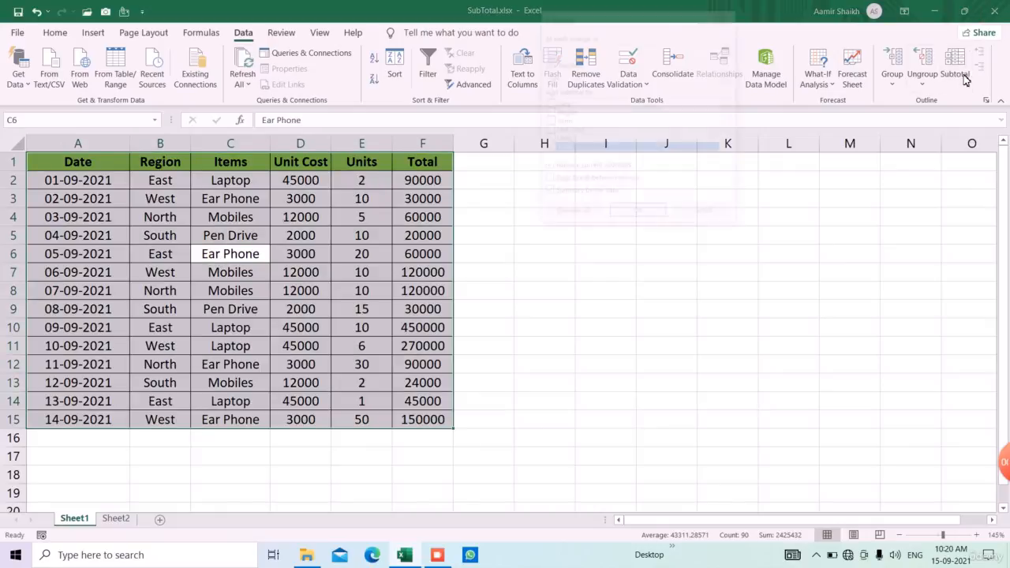
pyautogui.click(591, 50)
pyautogui.click(590, 68)
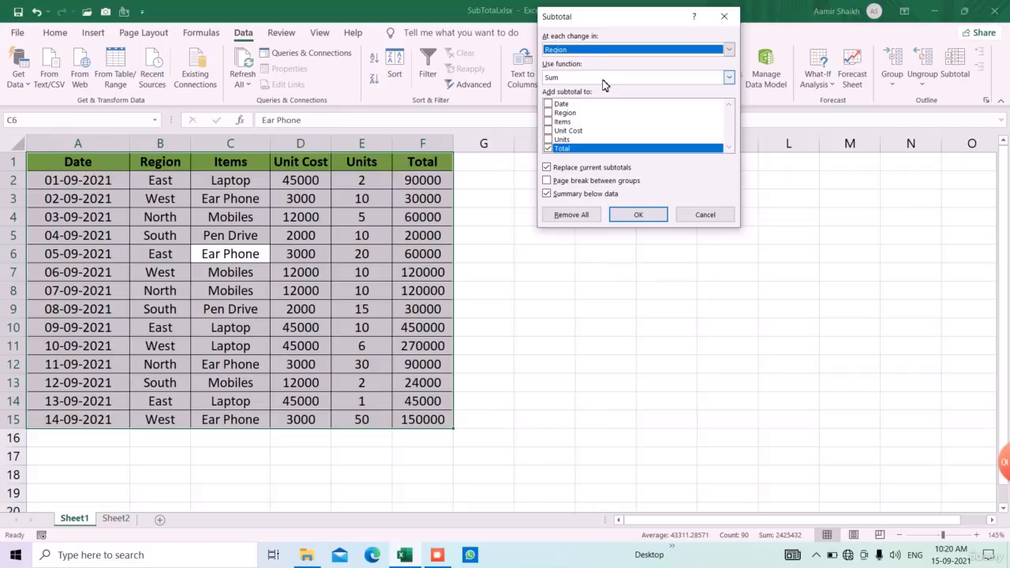
pyautogui.click(603, 78)
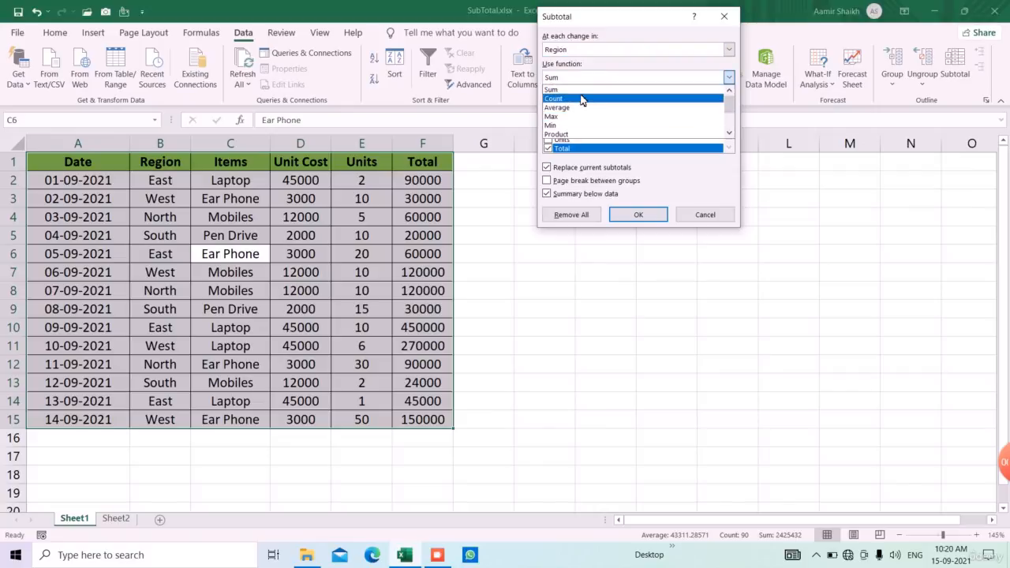
pyautogui.click(579, 90)
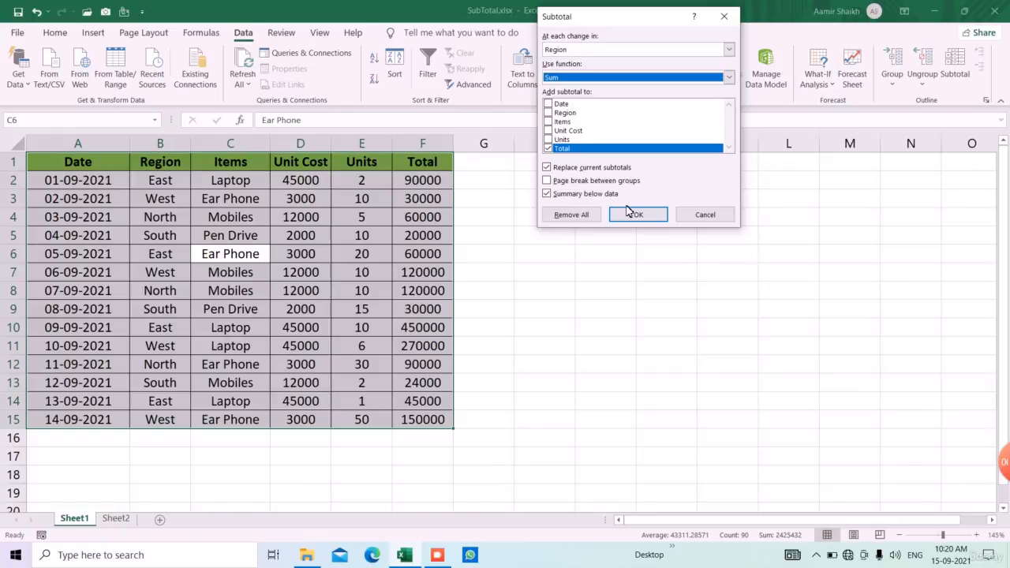
pyautogui.click(631, 214)
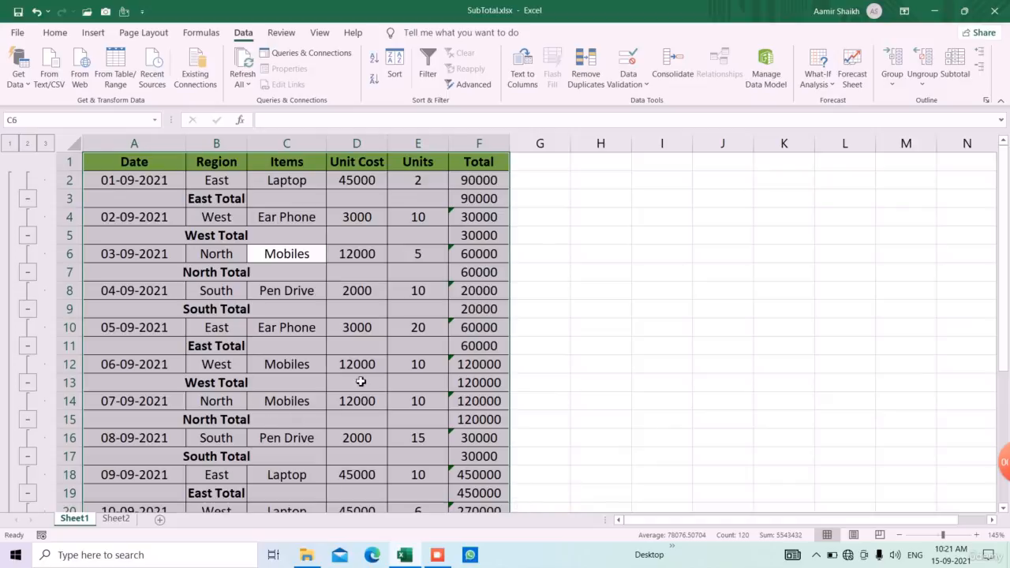
# Step: Review the inserted subtotal rows down to the grand total, and remove all subtotals from the table
pyautogui.scroll(-2, 397, 366)
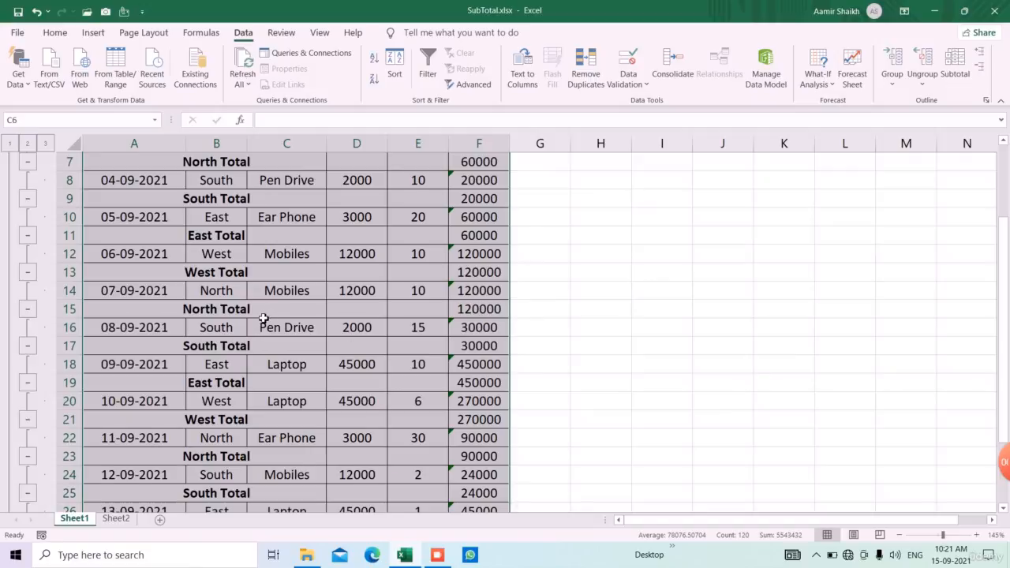
pyautogui.scroll(-3, 264, 320)
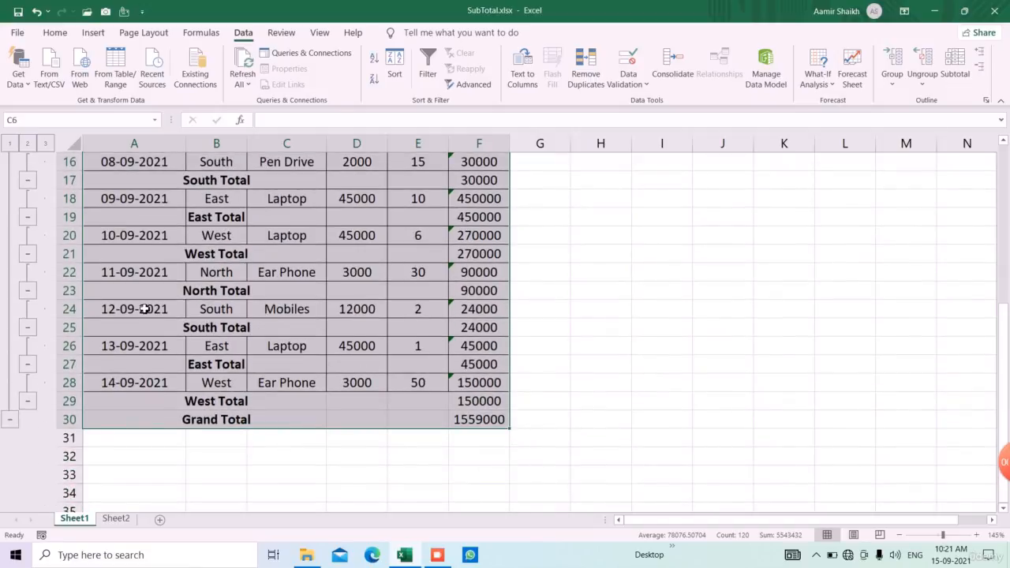
pyautogui.scroll(5, 388, 328)
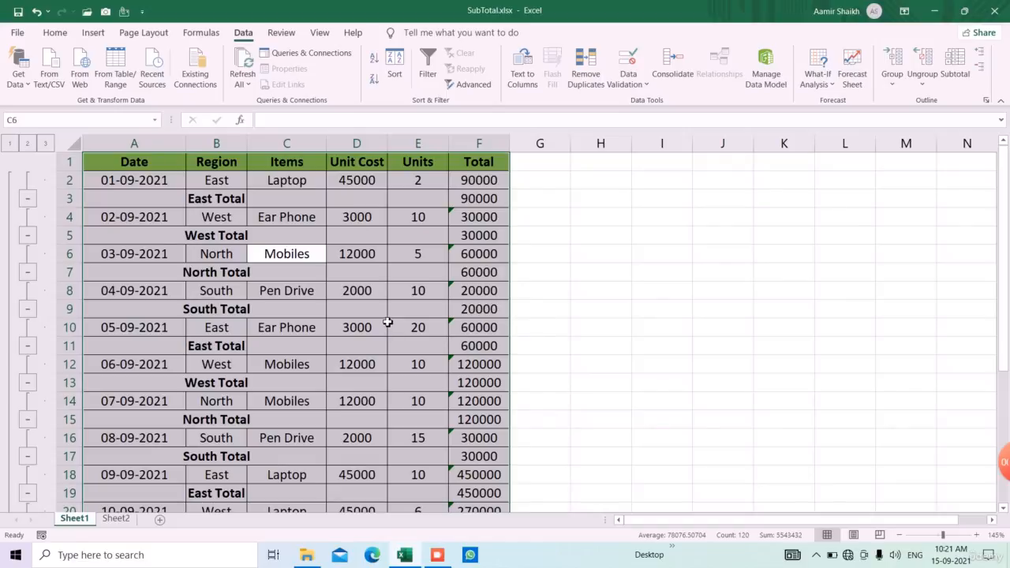
pyautogui.click(953, 74)
pyautogui.click(573, 218)
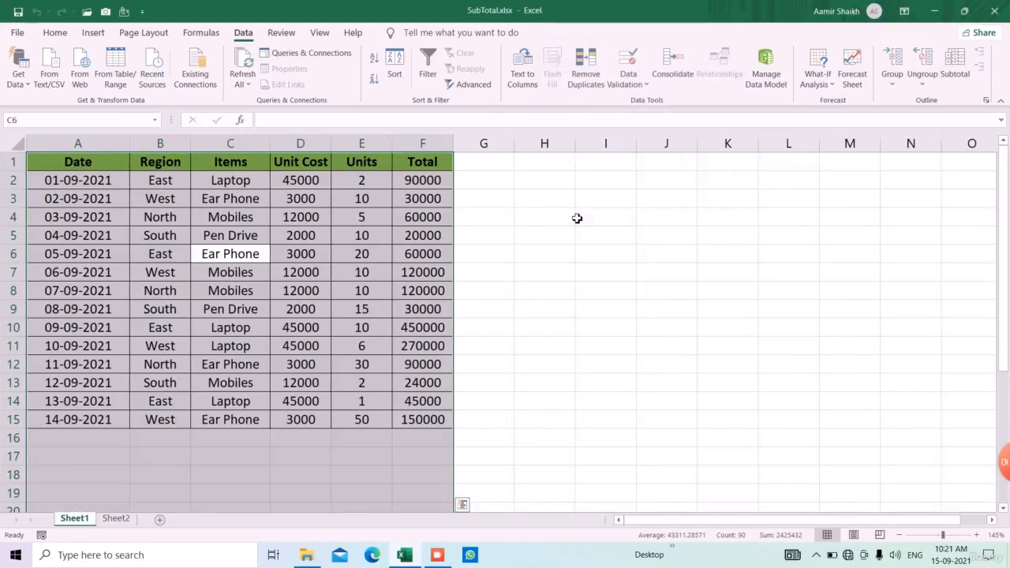
# Step: Sort the table by the Region values in B2:B15 from A to Z, expanding the selection to the adjacent columns
pyautogui.click(169, 289)
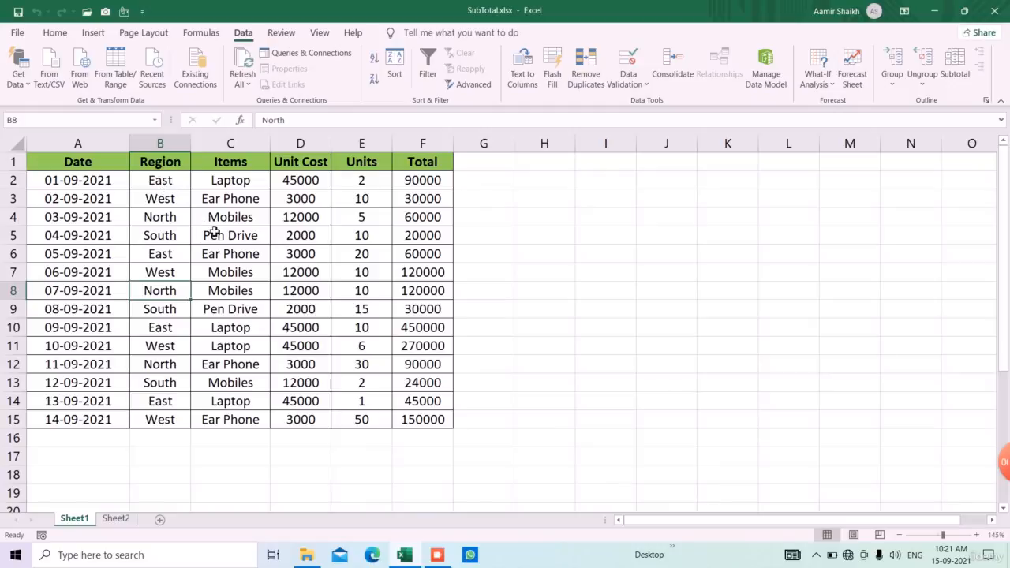
pyautogui.moveTo(176, 188); pyautogui.dragTo(179, 418)
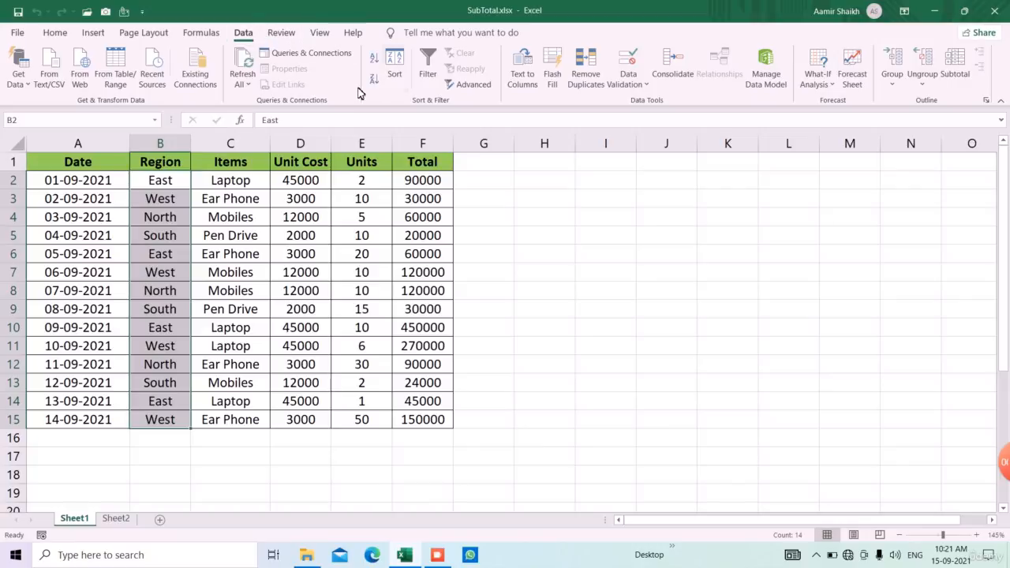
pyautogui.click(375, 58)
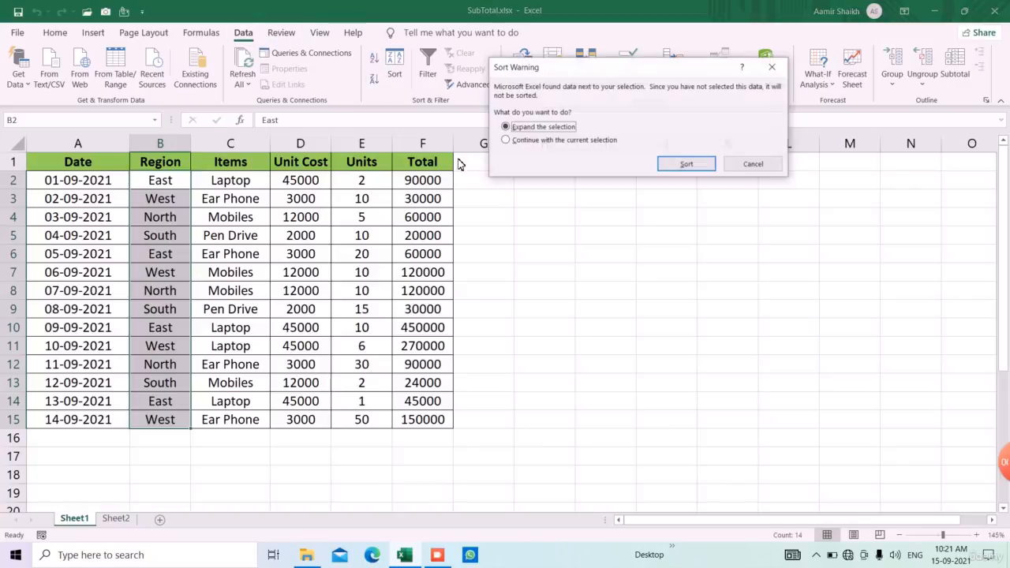
pyautogui.click(685, 163)
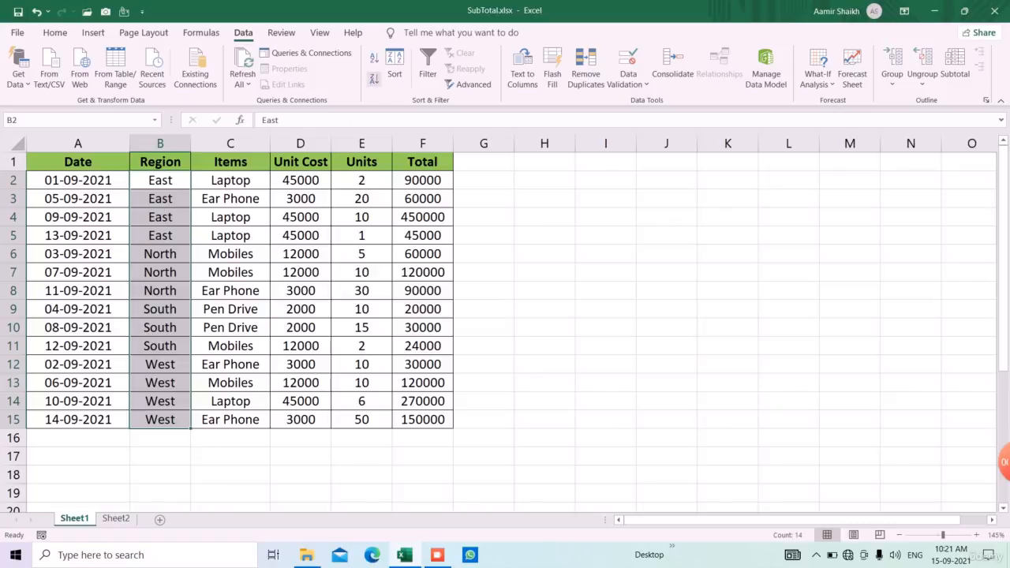
# Step: Sort the table by Region from Z to A, expanding the selection to the adjacent columns
pyautogui.click(55, 32)
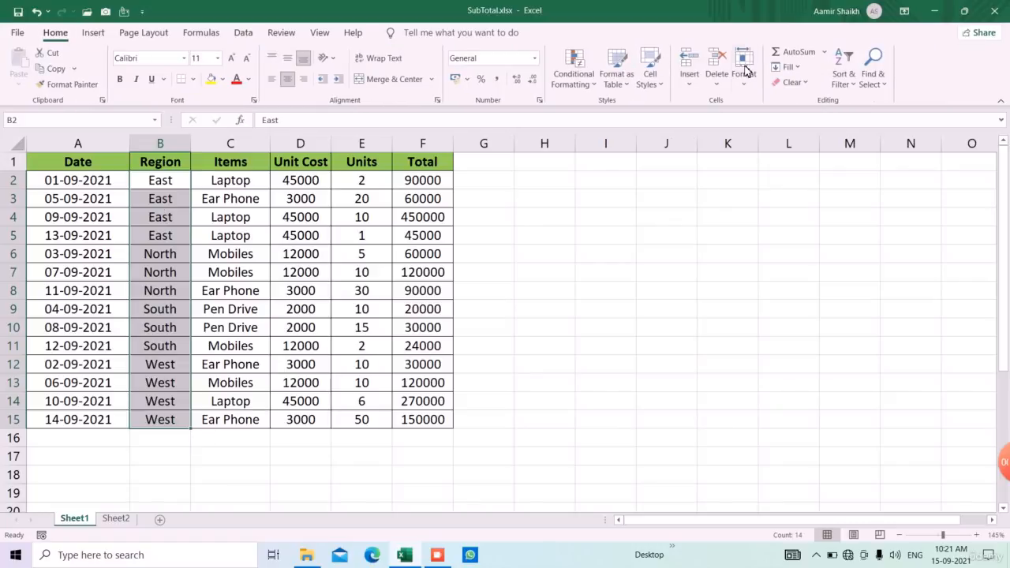
pyautogui.click(842, 79)
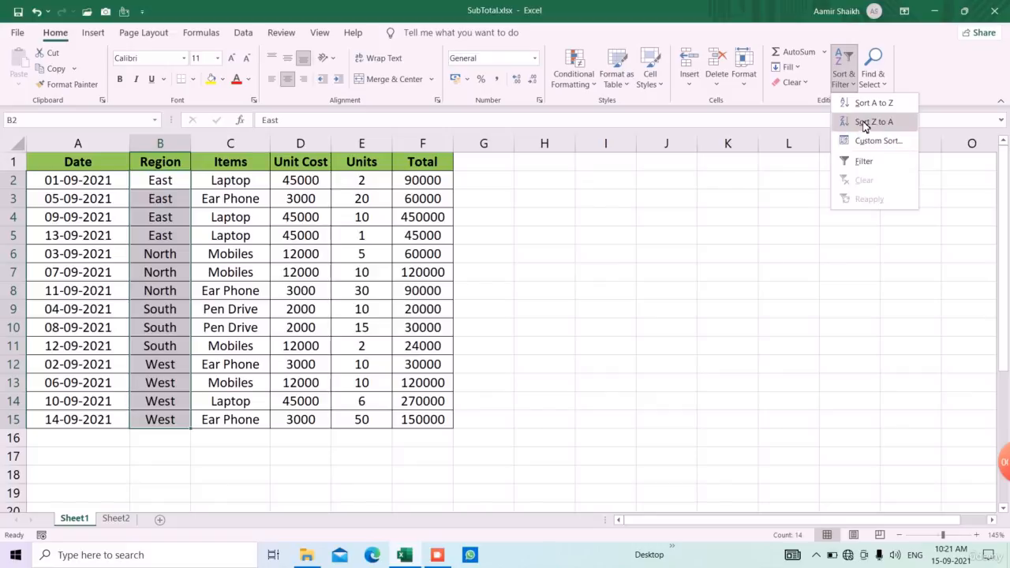
pyautogui.click(862, 121)
pyautogui.click(683, 164)
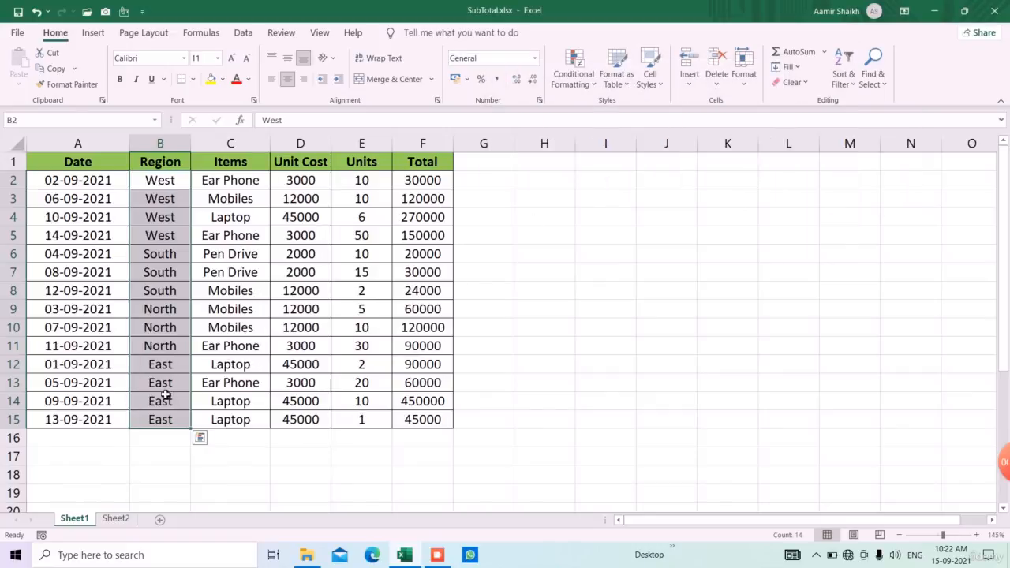
# Step: Re-sort the table by the Region values in B2:B15 from A to Z with the selection expanded
pyautogui.moveTo(160, 181); pyautogui.dragTo(172, 424)
pyautogui.rightClick(157, 363)
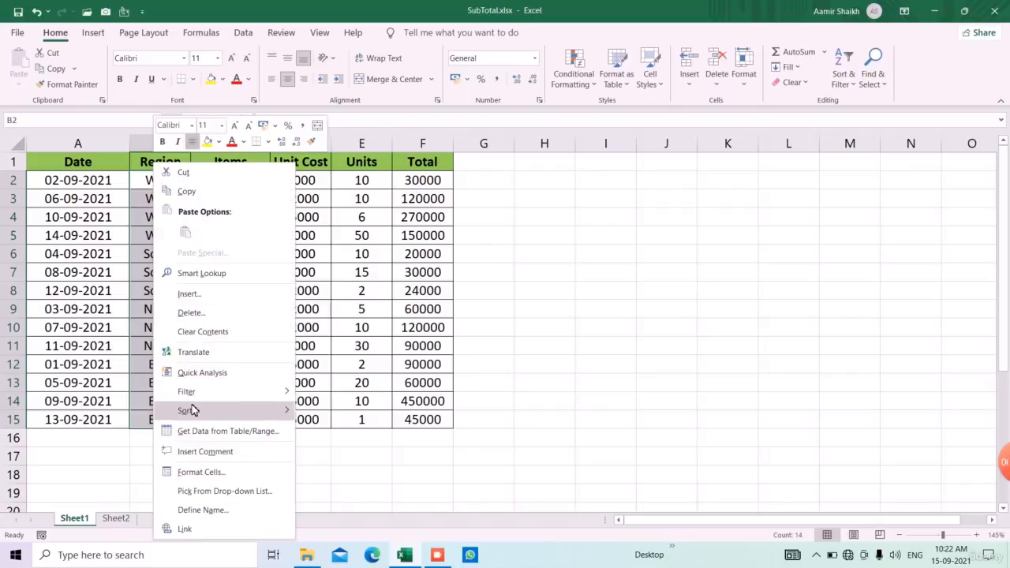
pyautogui.moveTo(192, 411)
pyautogui.click(328, 412)
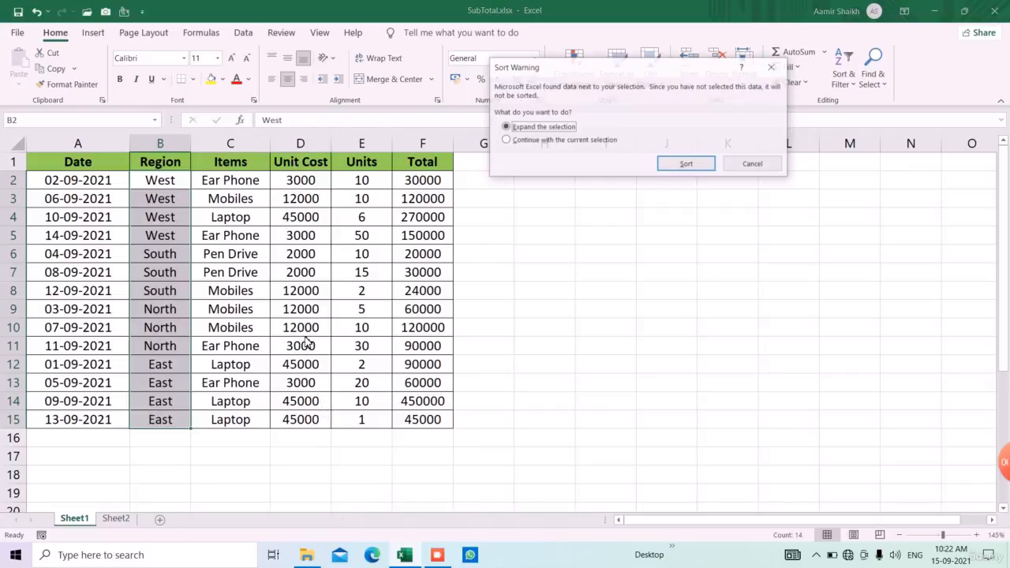
pyautogui.press('Return')
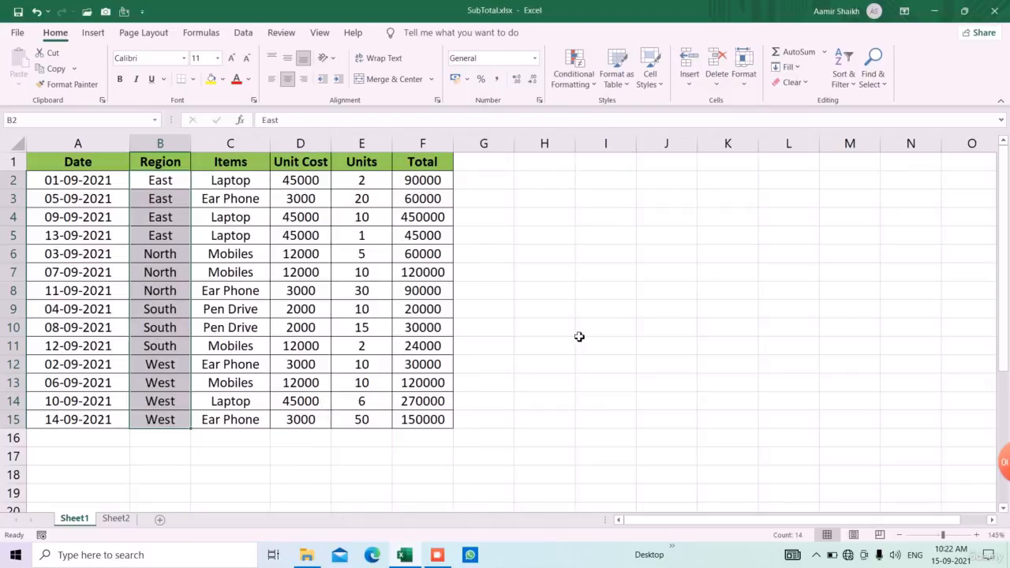
# Step: Add subtotals to the whole sorted table at each change in Region, using Sum on the Total column
pyautogui.click(276, 311)
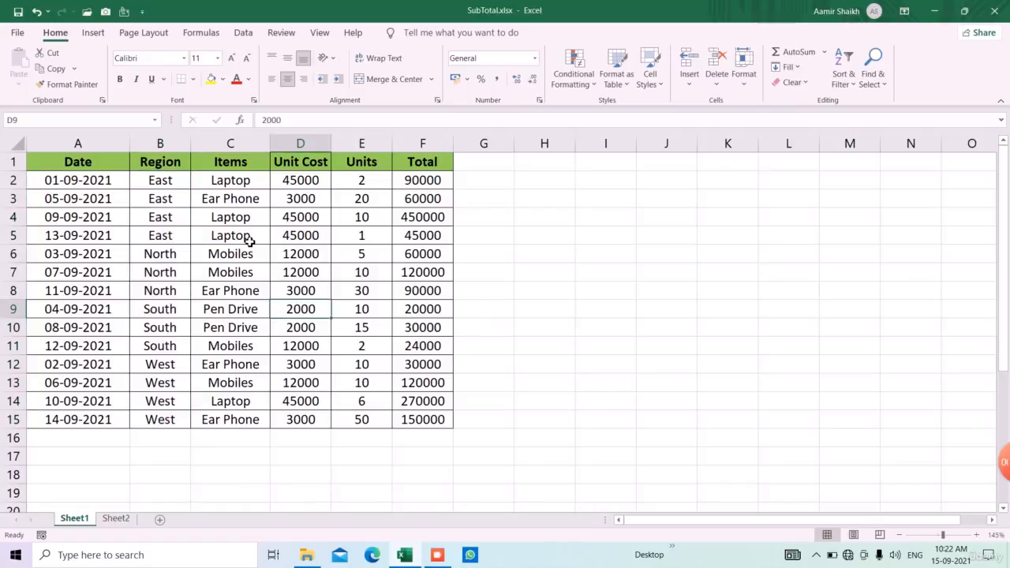
pyautogui.moveTo(179, 183); pyautogui.dragTo(166, 432)
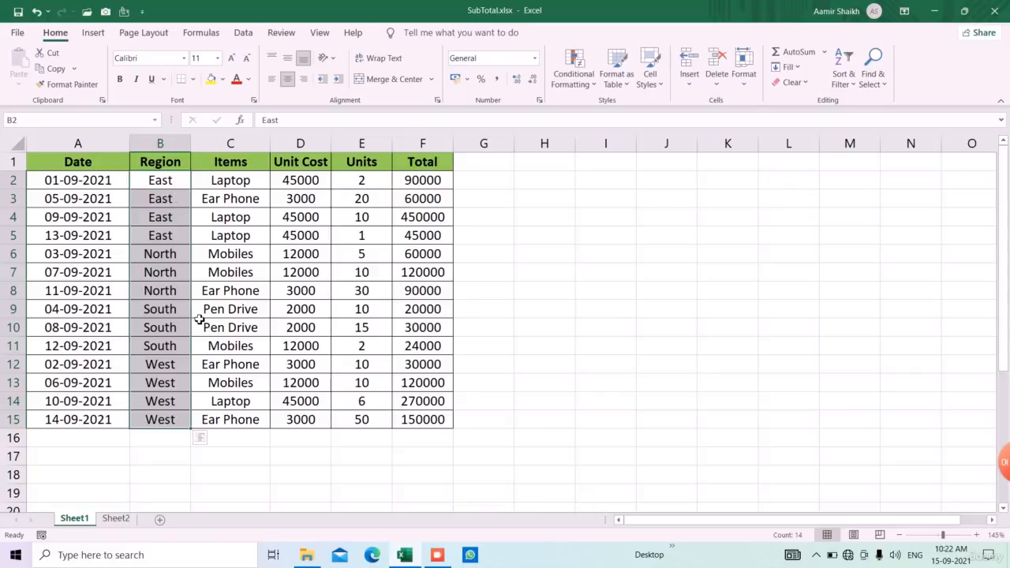
pyautogui.click(211, 261)
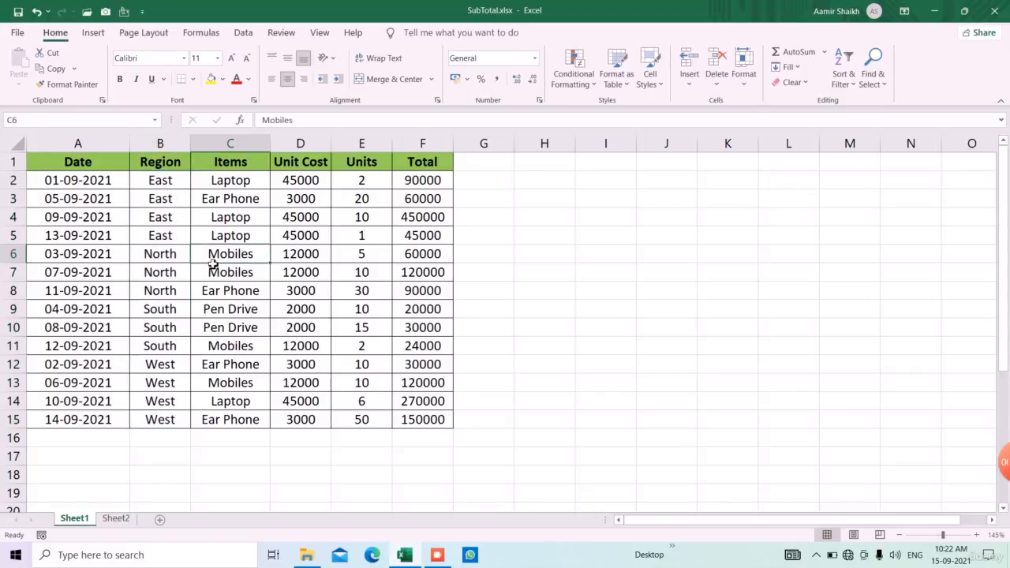
pyautogui.hotkey('ctrl', 'a')
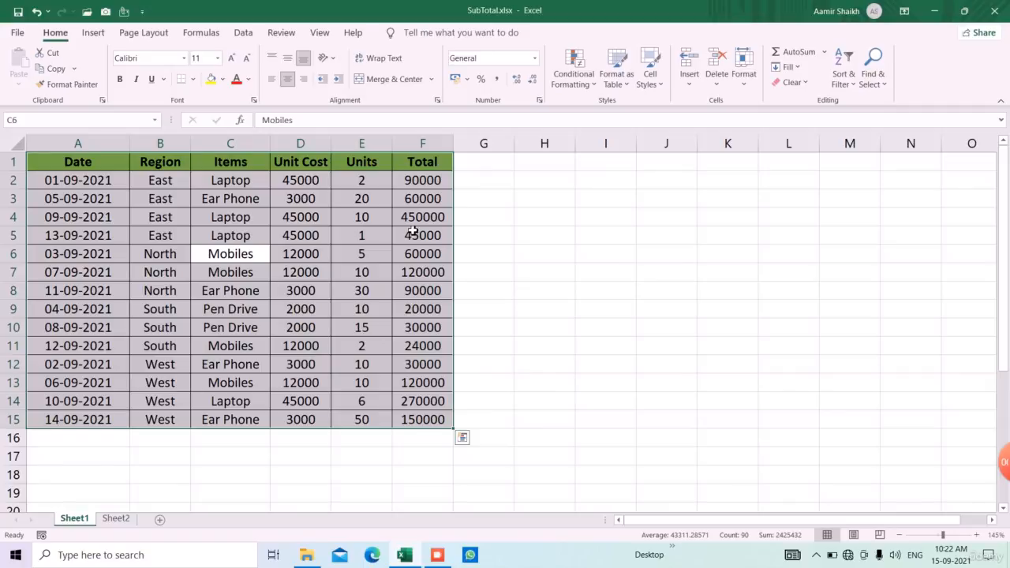
pyautogui.click(243, 33)
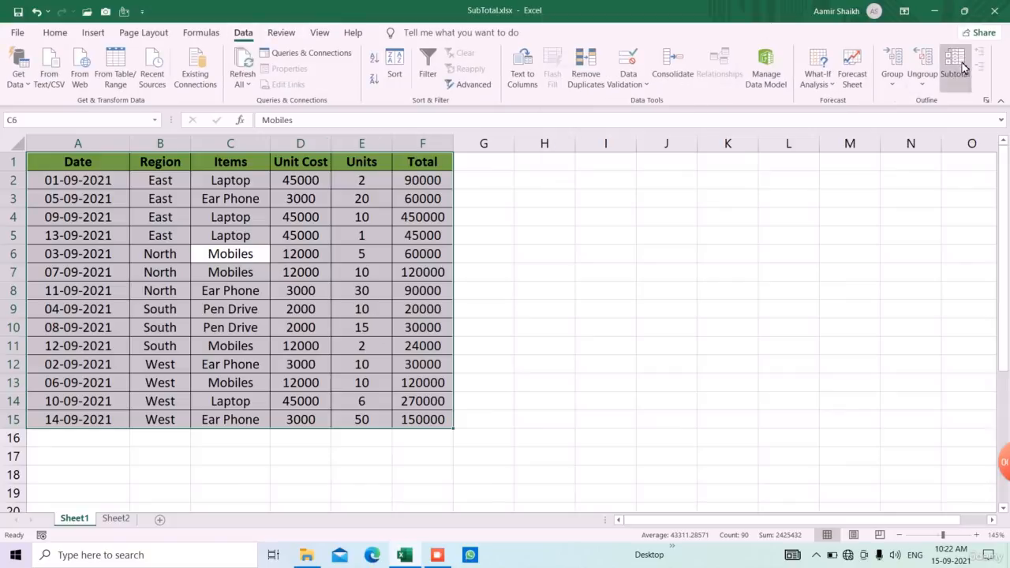
pyautogui.click(956, 64)
pyautogui.click(563, 49)
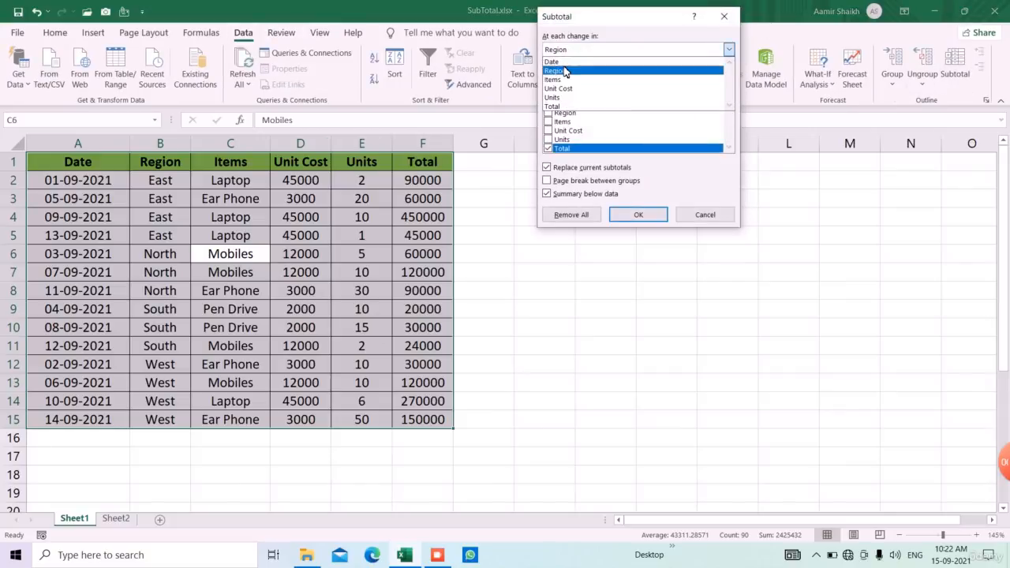
pyautogui.click(556, 79)
pyautogui.click(569, 49)
pyautogui.click(570, 70)
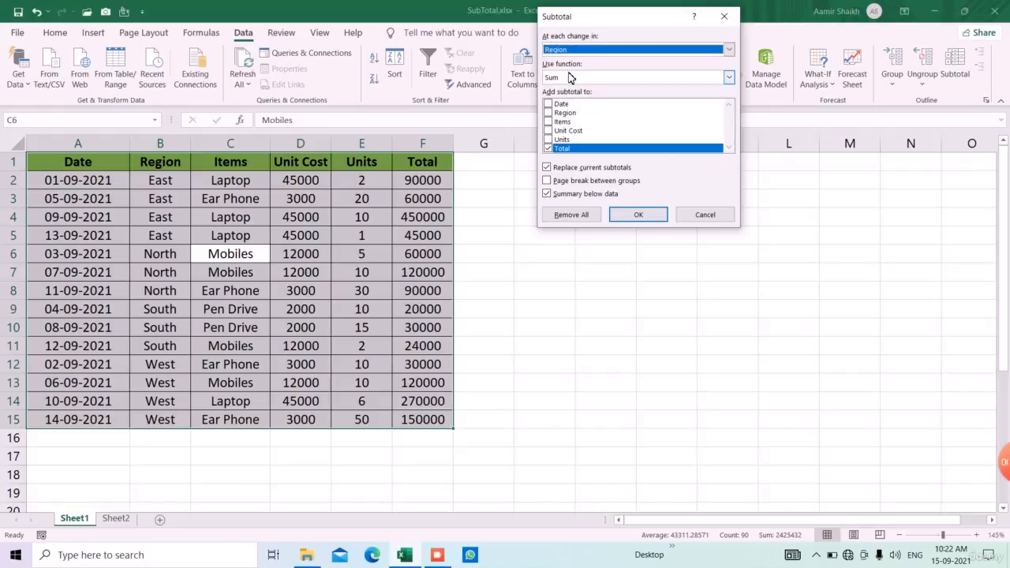
pyautogui.click(623, 215)
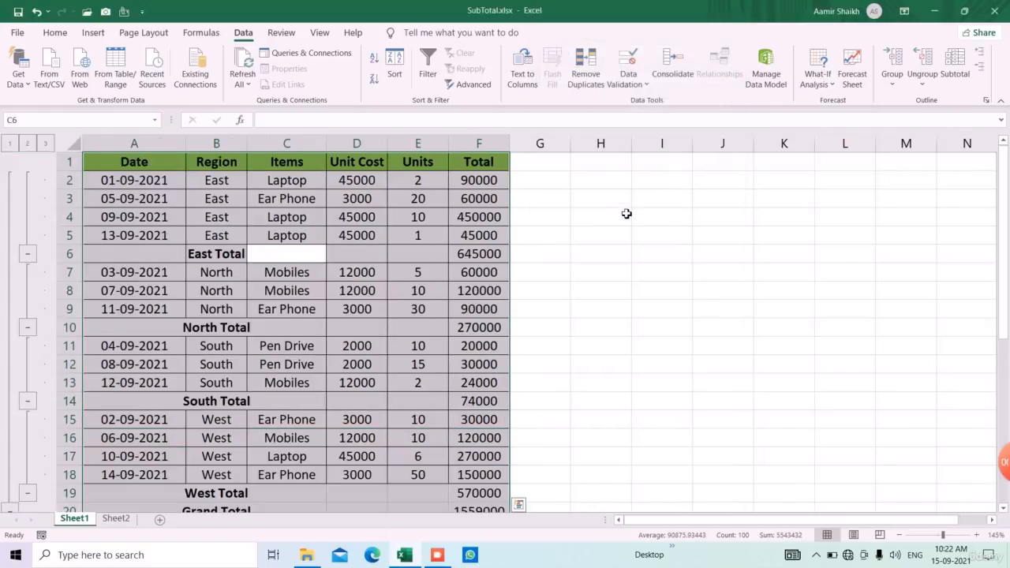
# Step: Inspect the East Total formula and collapse the outline to only the region totals and the grand total
pyautogui.click(480, 253)
pyautogui.scroll(-2, 593, 321)
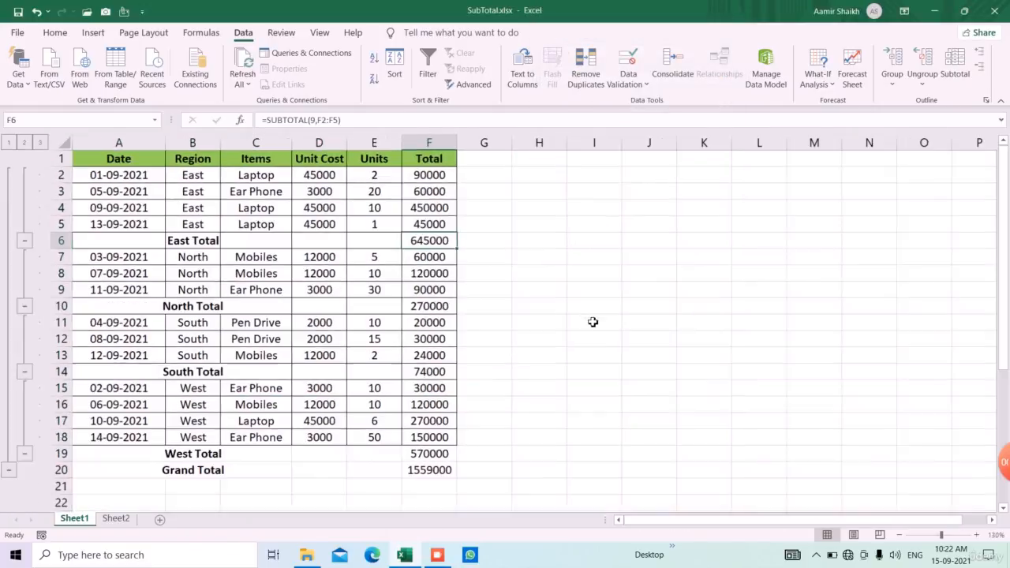
pyautogui.click(192, 230)
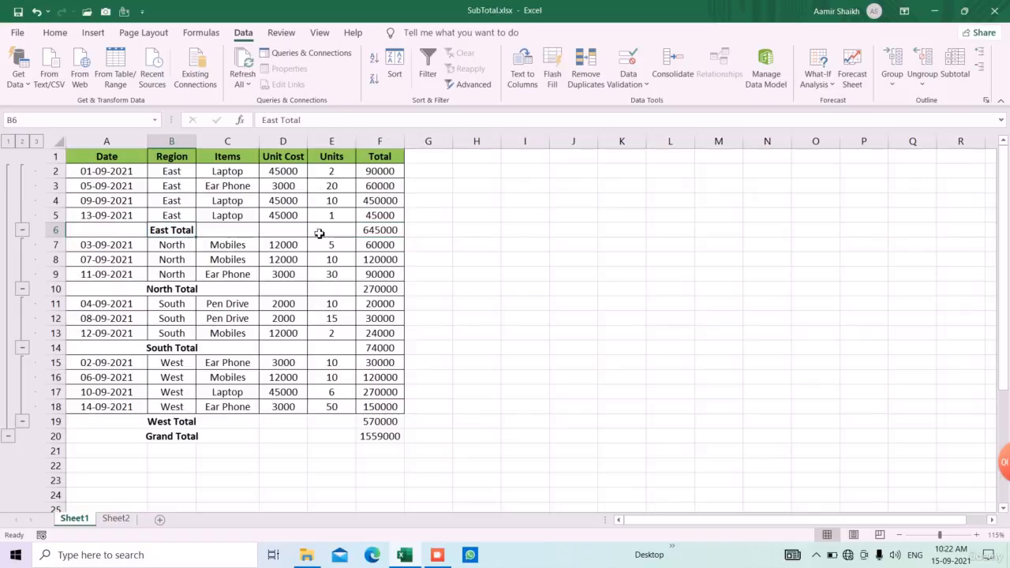
pyautogui.click(376, 231)
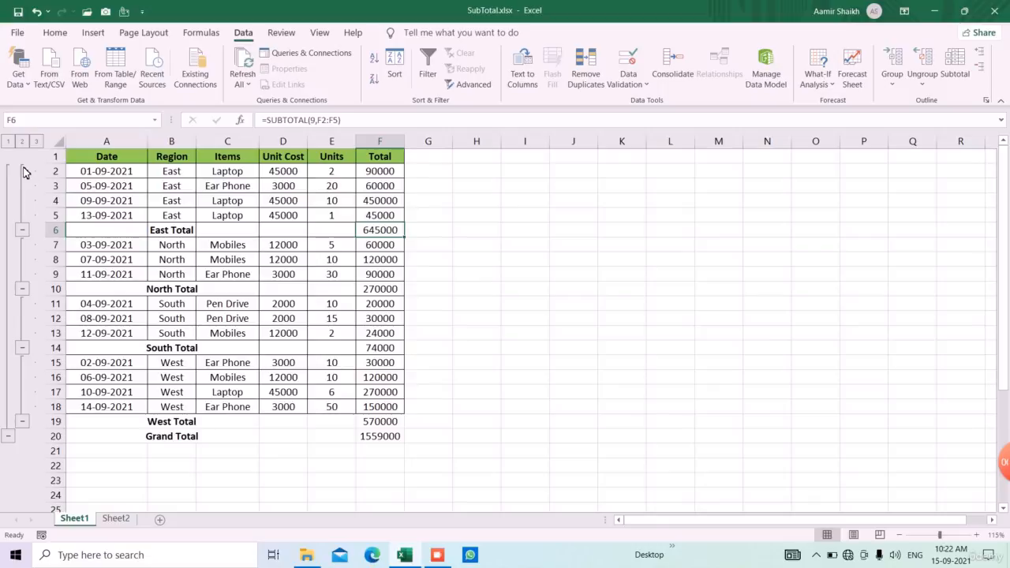
pyautogui.click(9, 142)
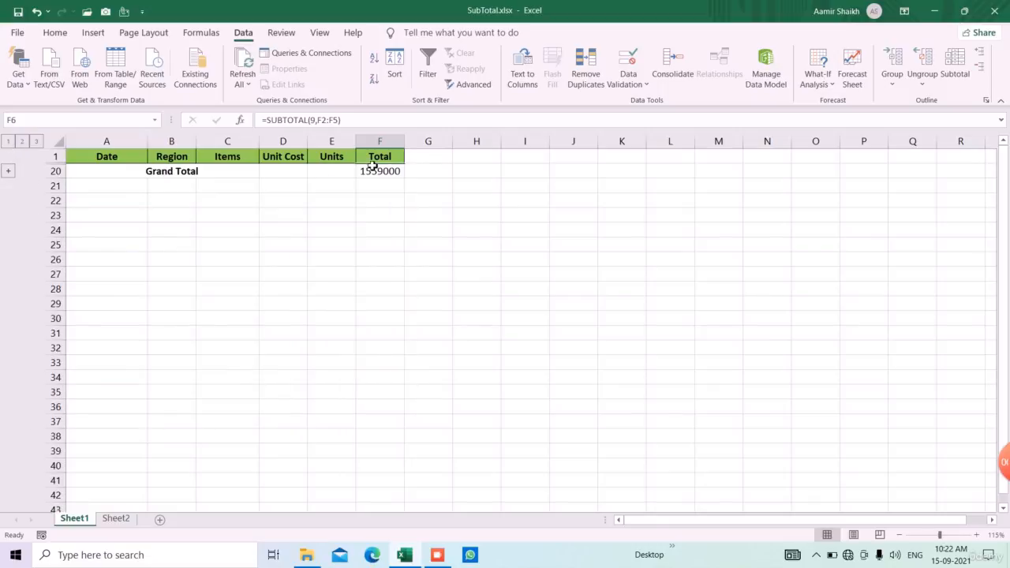
pyautogui.click(23, 142)
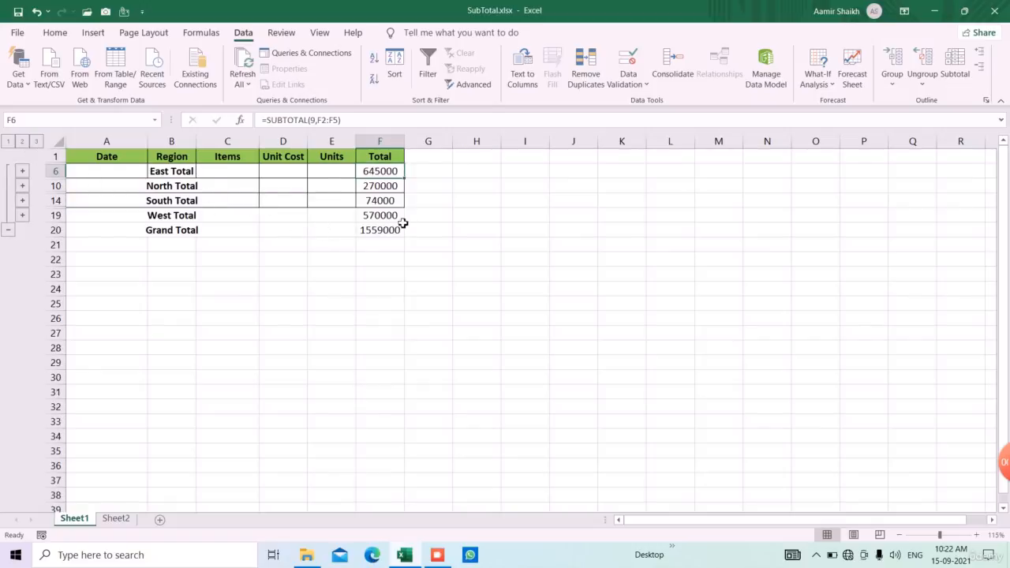
pyautogui.moveTo(404, 180)
pyautogui.mouseDown()
pyautogui.moveTo(397, 225)
pyautogui.moveTo(407, 185)
pyautogui.mouseUp()
pyautogui.click(386, 231)
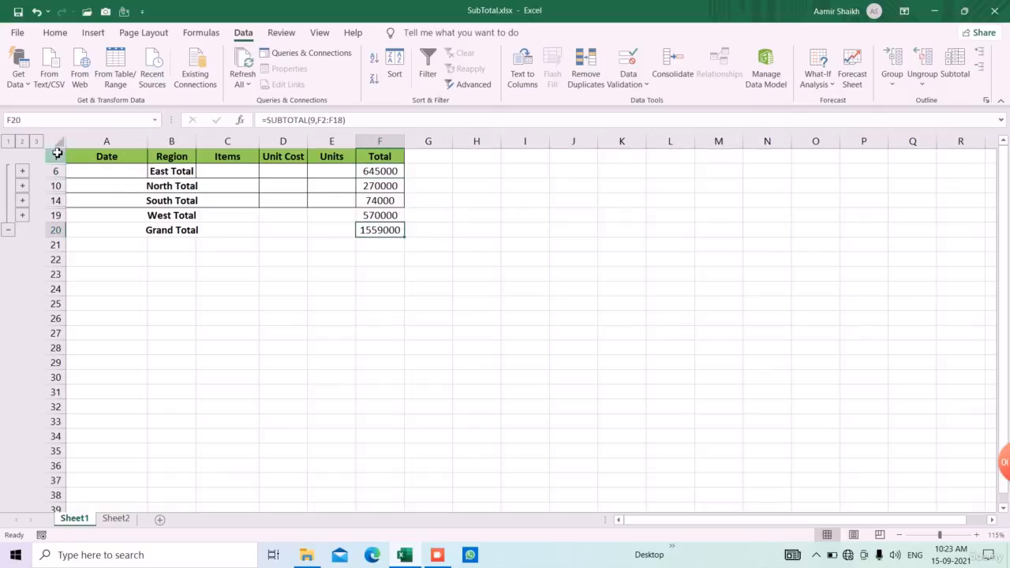
# Step: Expand the outline to show every detail row and remove all subtotals from the Sheet1 sales table
pyautogui.click(37, 143)
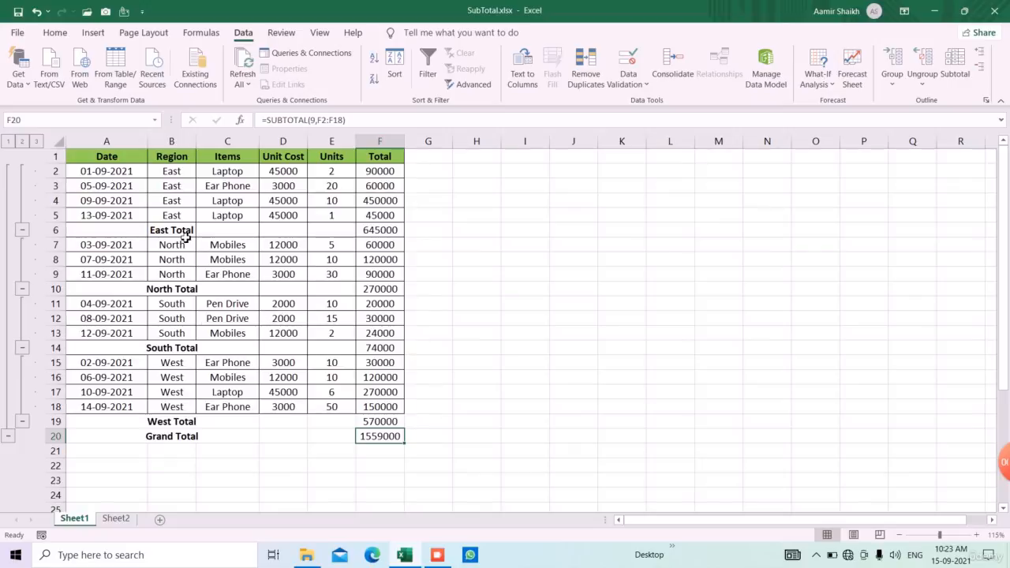
pyautogui.click(229, 272)
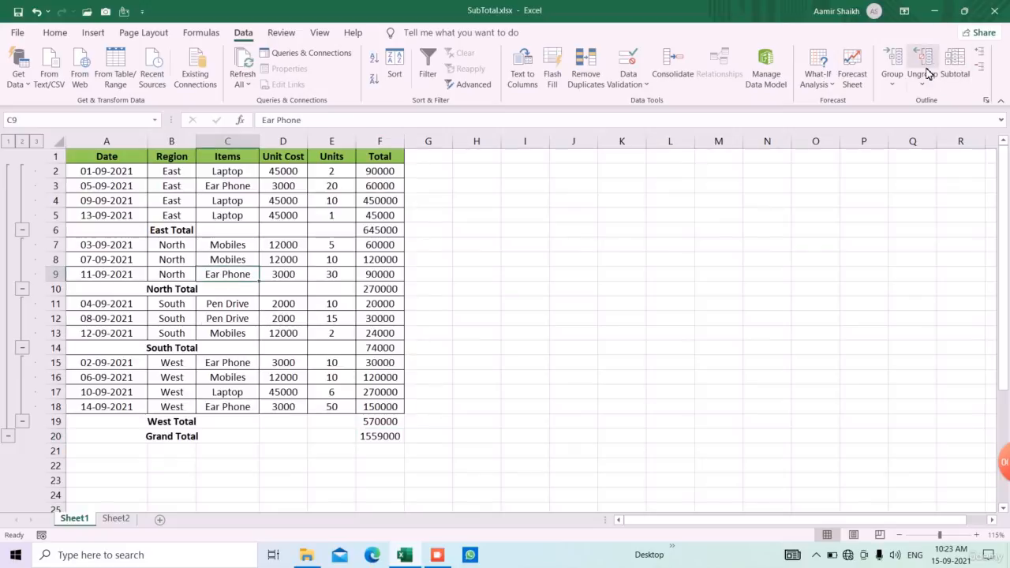
pyautogui.click(221, 246)
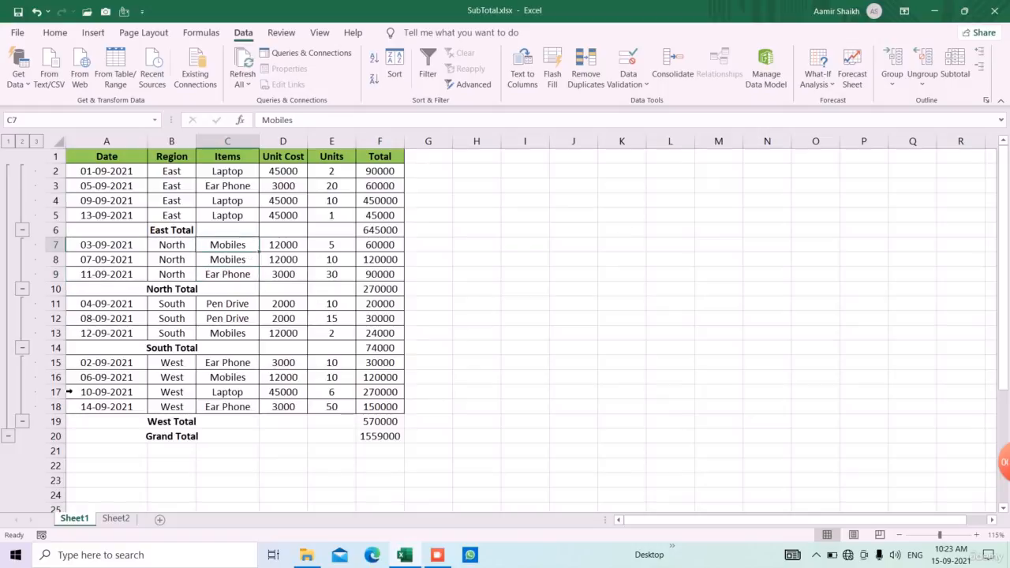
pyautogui.click(959, 71)
pyautogui.click(571, 215)
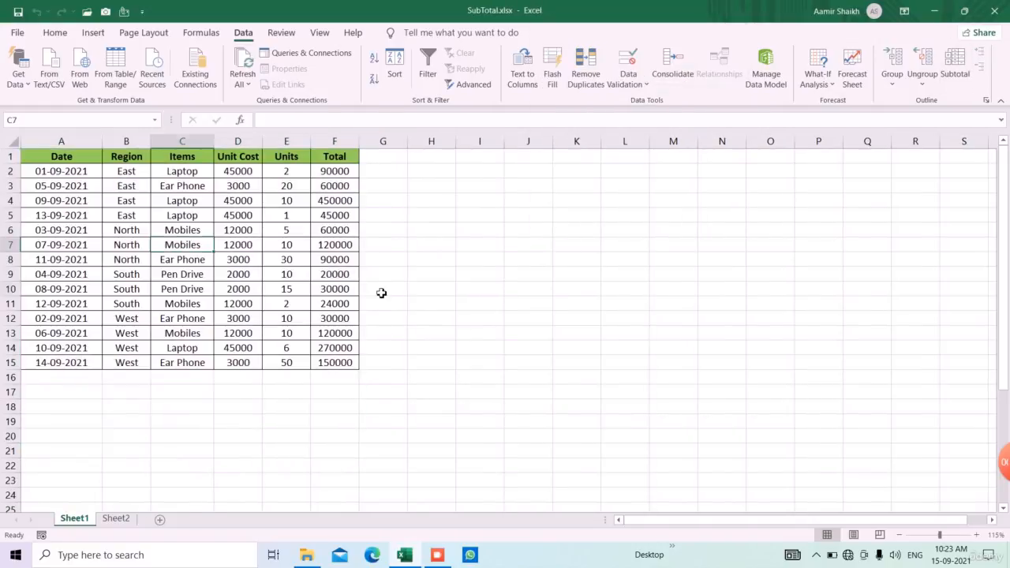
pyautogui.click(383, 290)
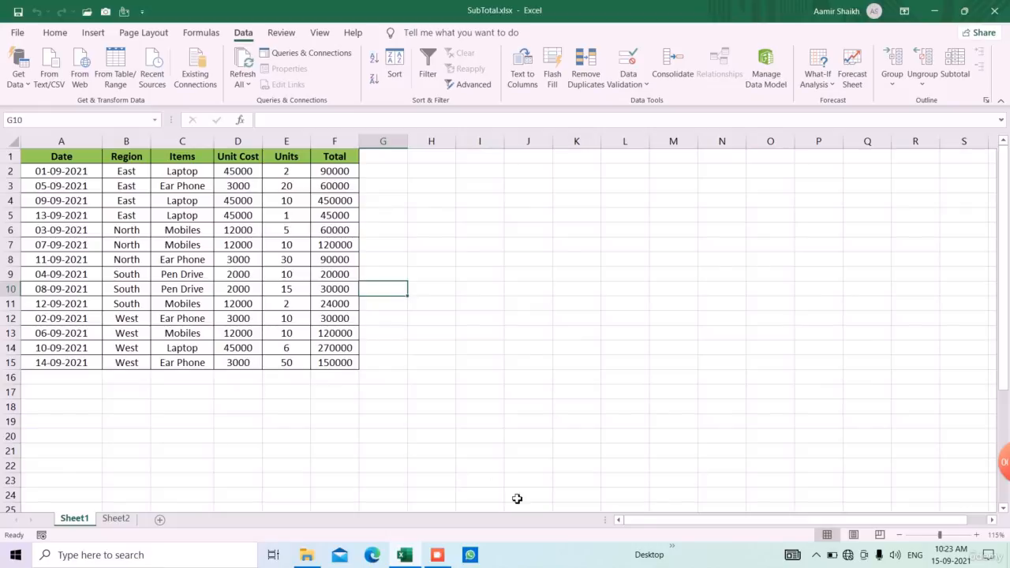
pyautogui.click(112, 521)
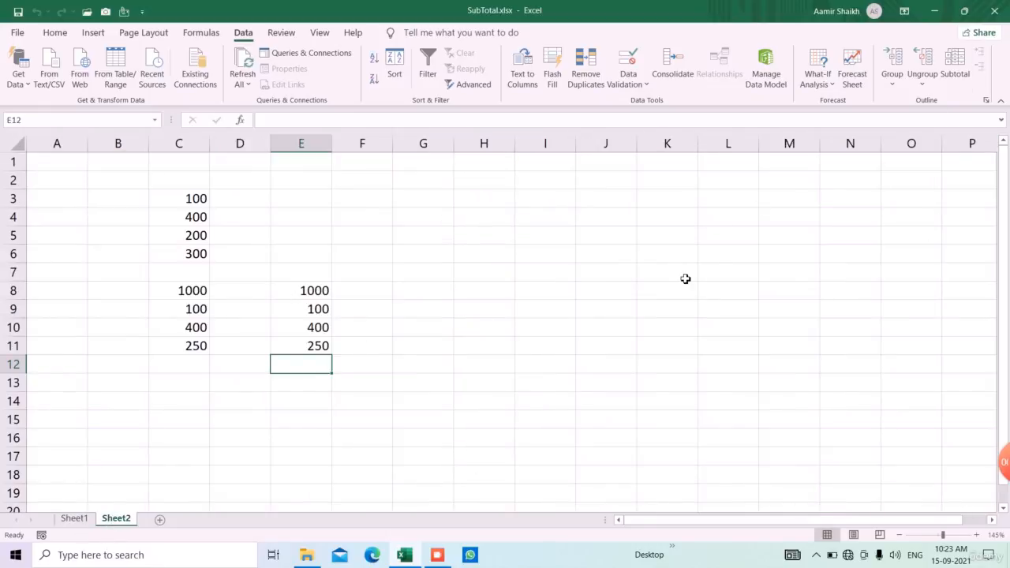
pyautogui.click(437, 560)
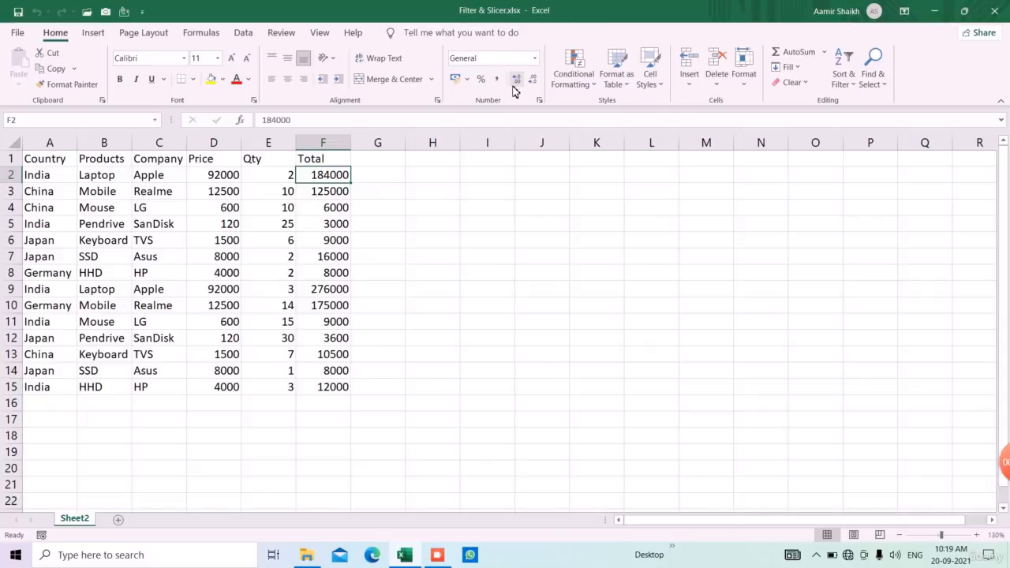
# Step: Convert the product data in A1:F15 of the Filter & Slicer workbook into a table with headers
pyautogui.click(427, 229)
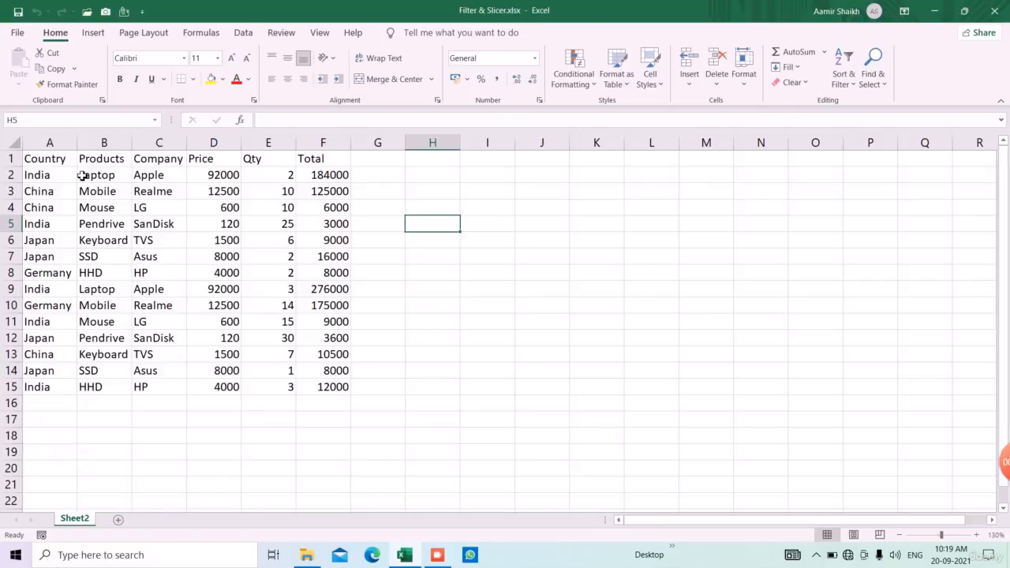
pyautogui.moveTo(56, 160); pyautogui.dragTo(308, 164)
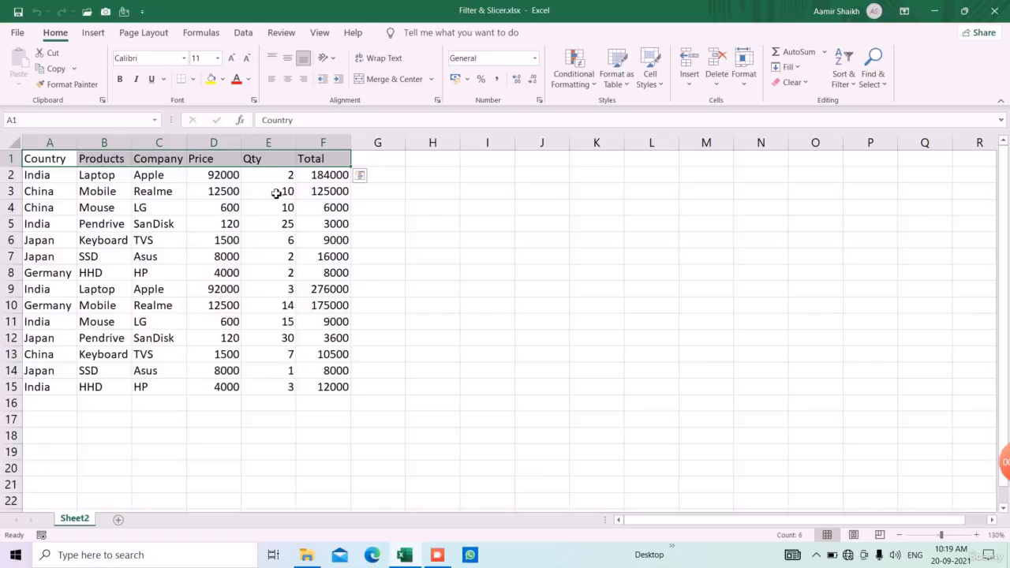
pyautogui.click(154, 257)
pyautogui.hotkey('ctrl', 'a')
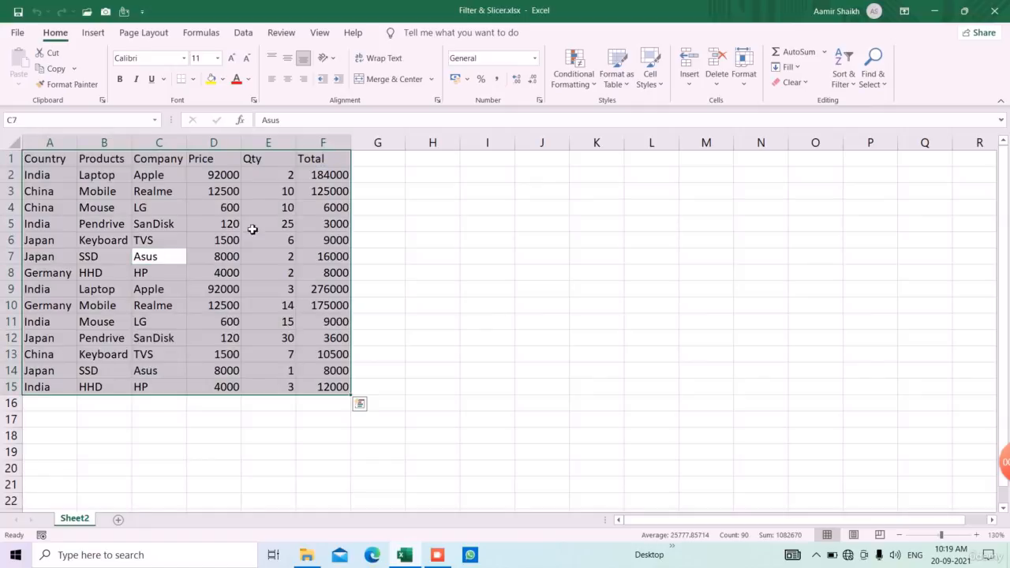
pyautogui.click(94, 33)
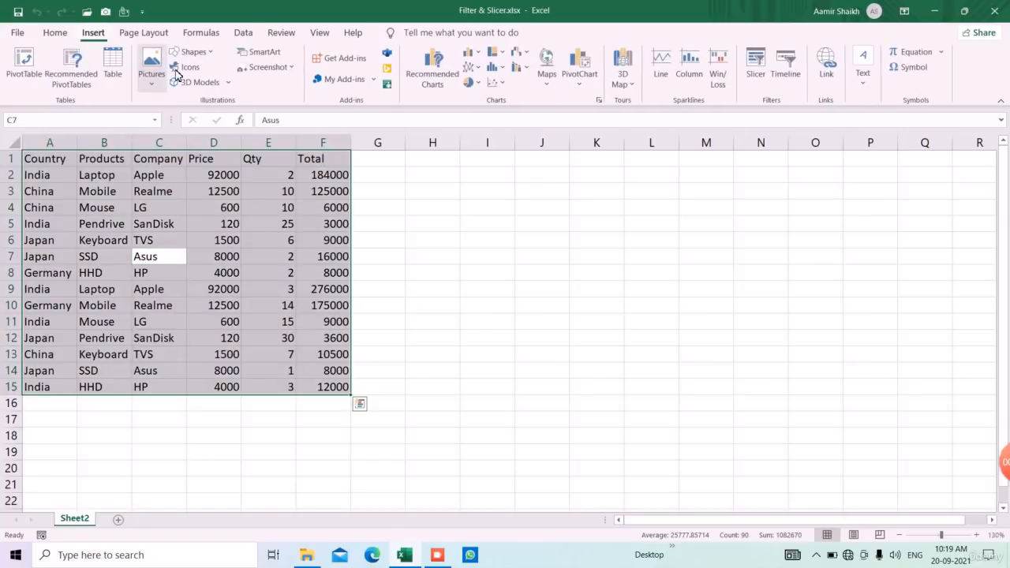
pyautogui.click(118, 70)
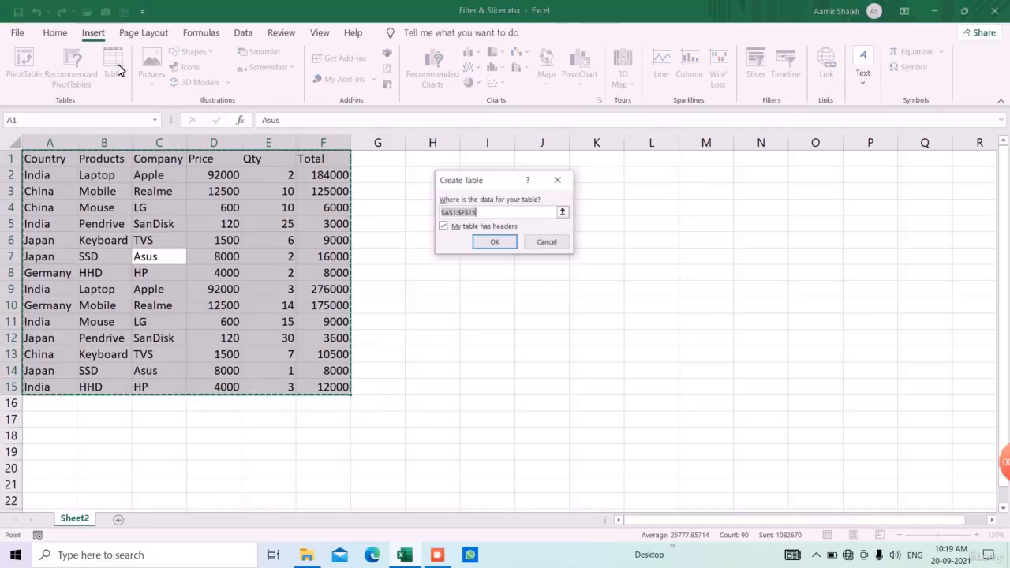
pyautogui.click(499, 242)
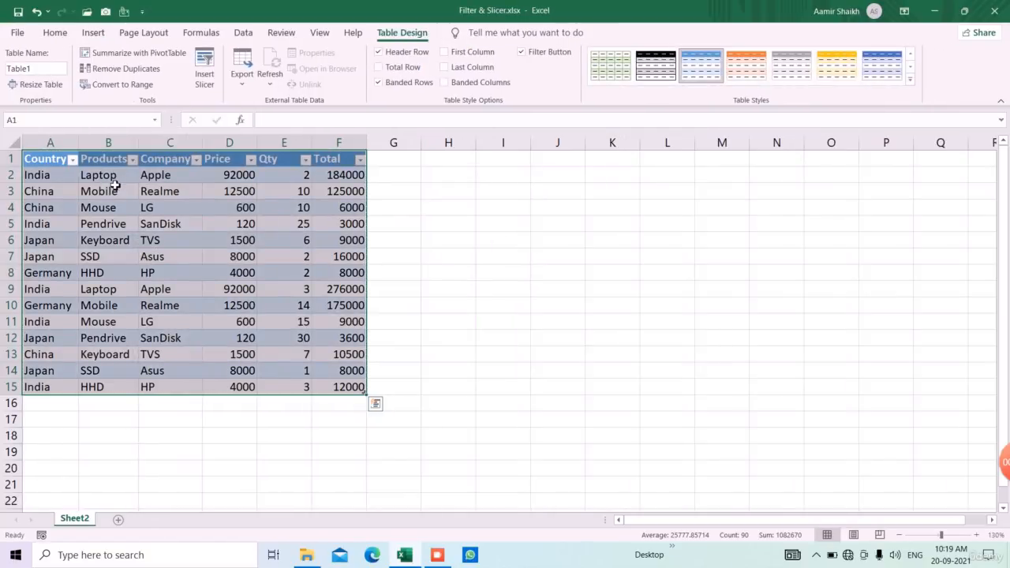
# Step: Filter the table's Country column to China only and restore all countries
pyautogui.click(71, 159)
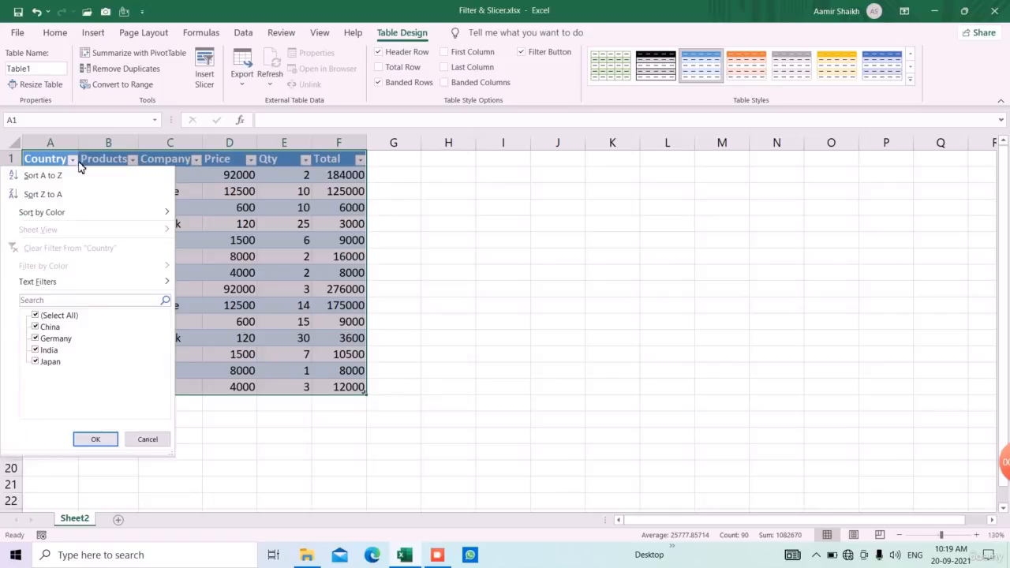
pyautogui.click(35, 315)
pyautogui.click(37, 326)
pyautogui.click(95, 439)
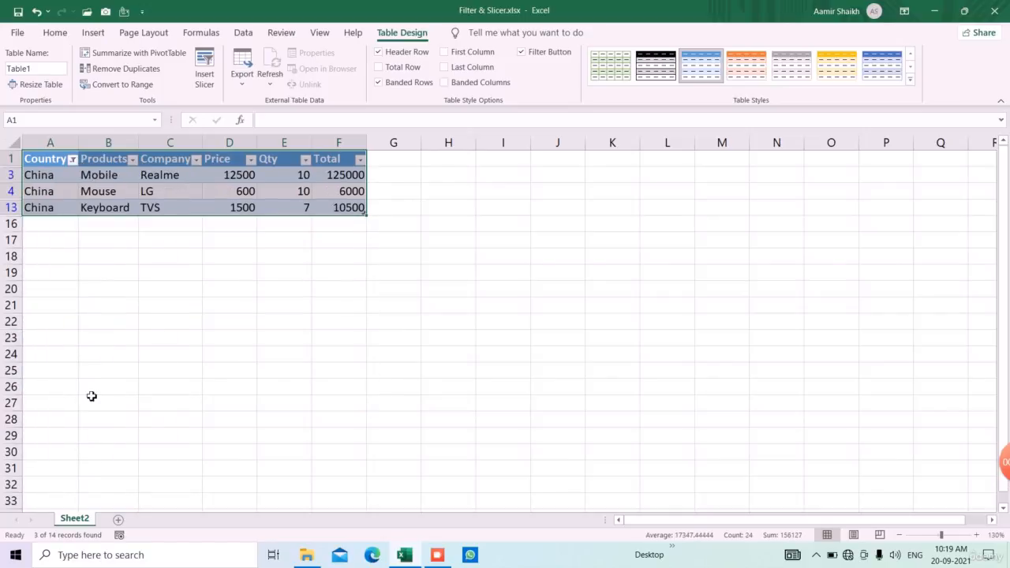
pyautogui.click(72, 159)
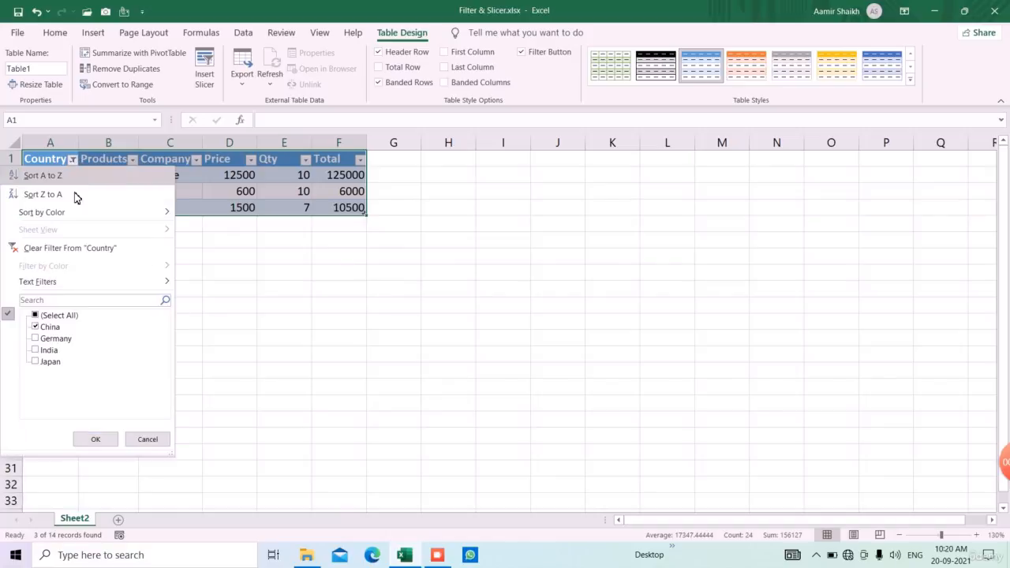
pyautogui.click(35, 315)
pyautogui.click(92, 437)
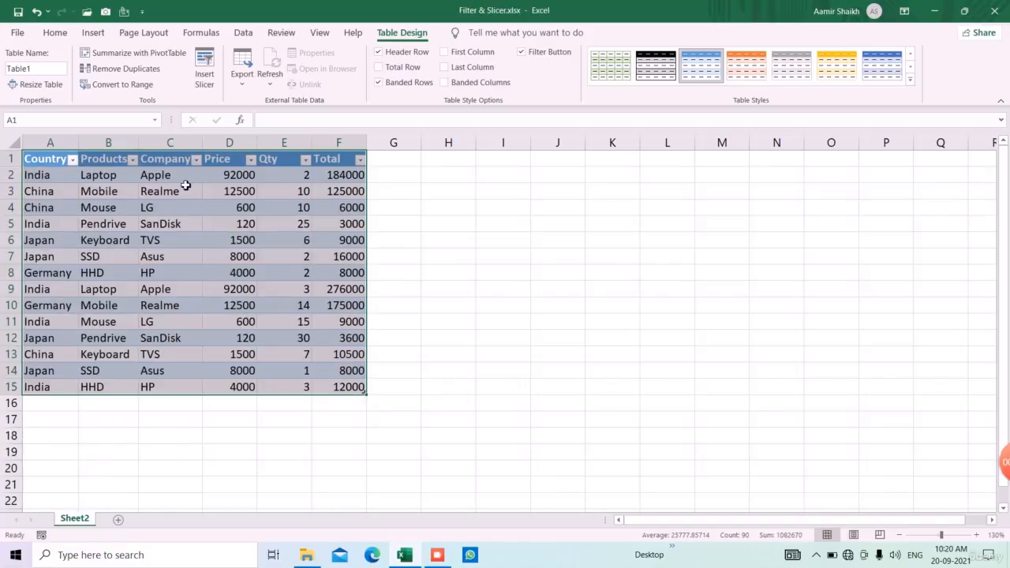
# Step: Filter the table's Company column to Apple only and restore all companies
pyautogui.click(196, 160)
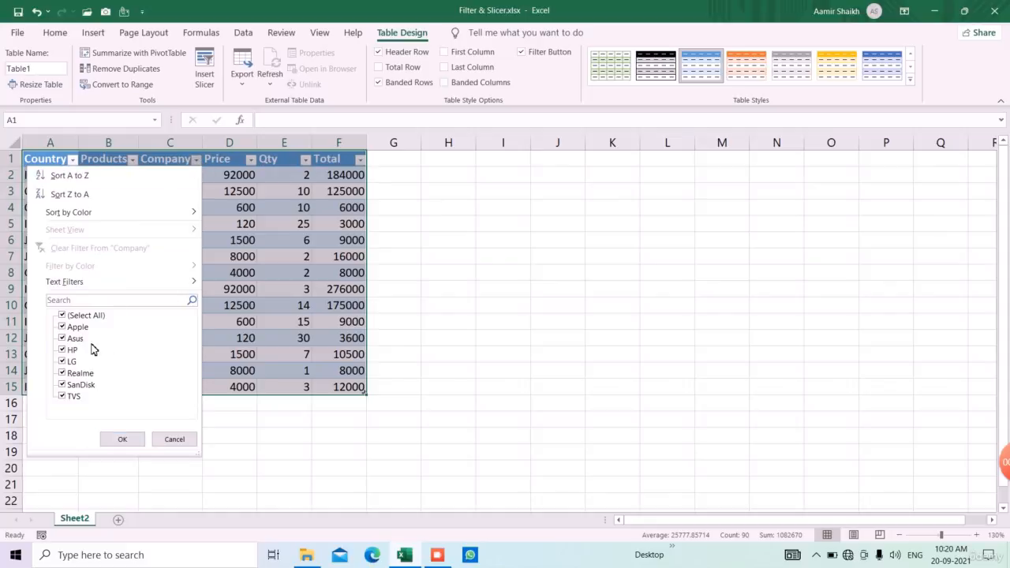
pyautogui.click(65, 316)
pyautogui.click(65, 327)
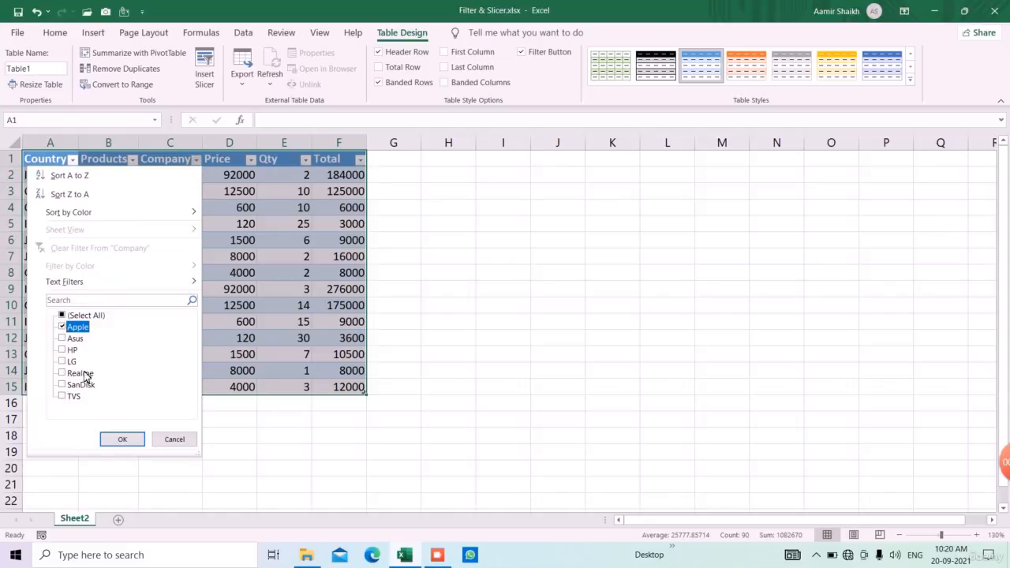
pyautogui.click(120, 439)
pyautogui.click(197, 159)
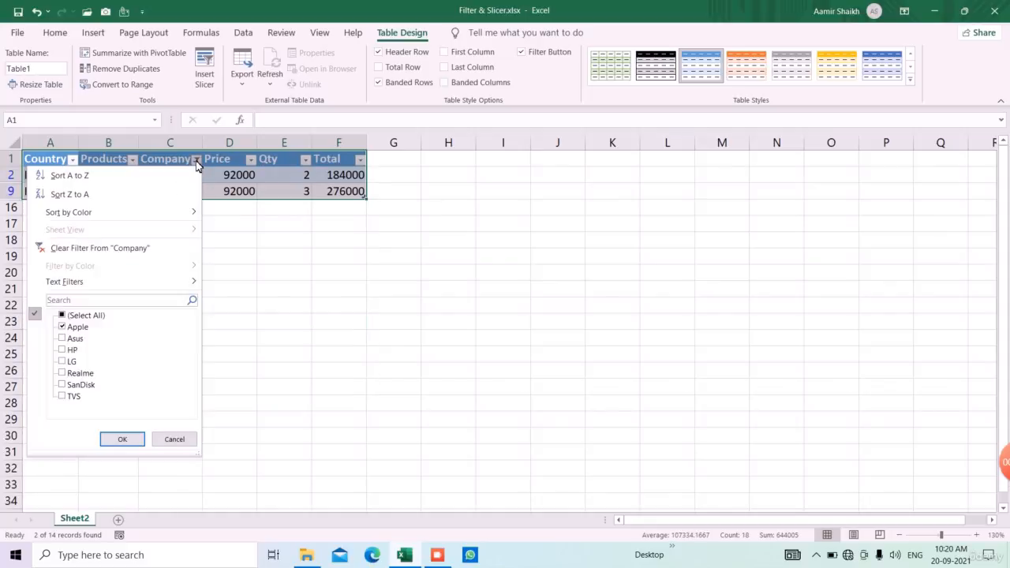
pyautogui.click(63, 315)
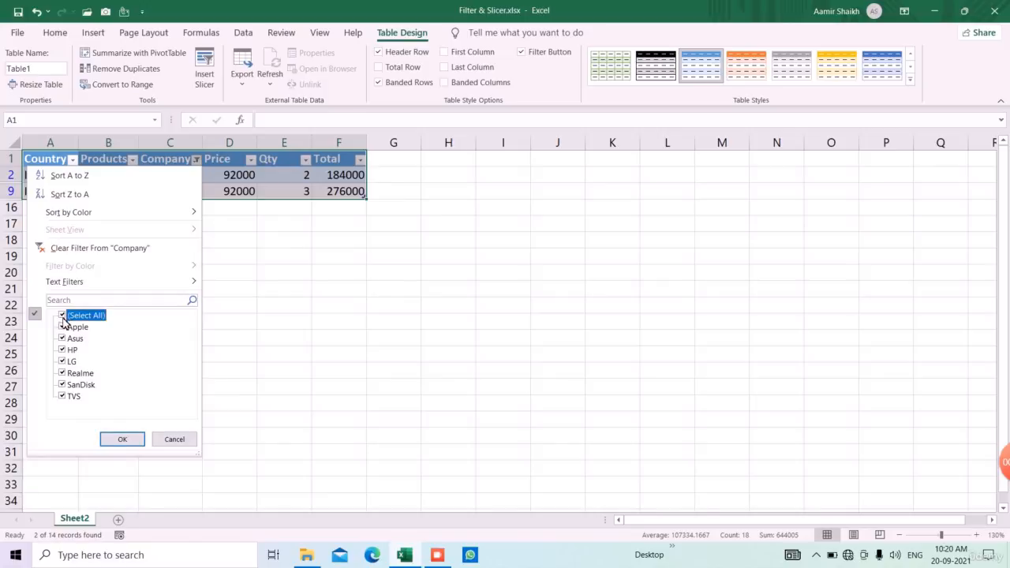
pyautogui.click(122, 440)
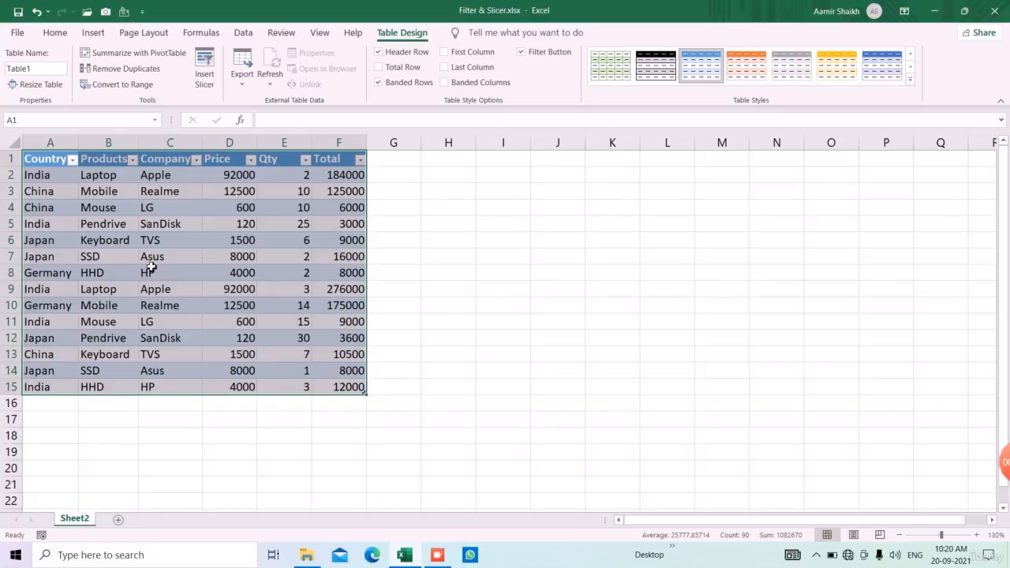
# Step: Look through the available table styles for the product table without applying a new one
pyautogui.click(484, 294)
pyautogui.click(118, 277)
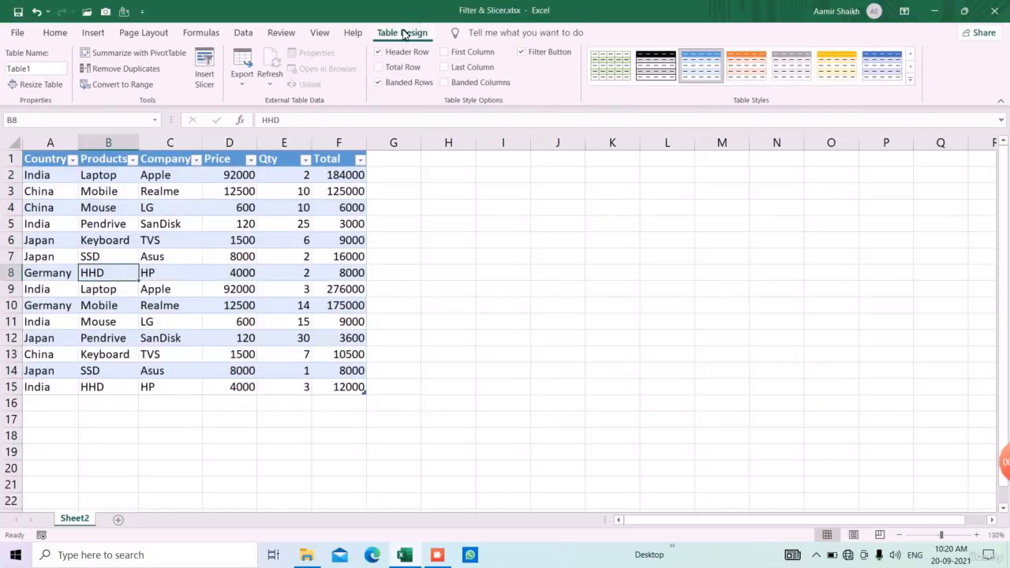
pyautogui.click(909, 80)
pyautogui.click(549, 287)
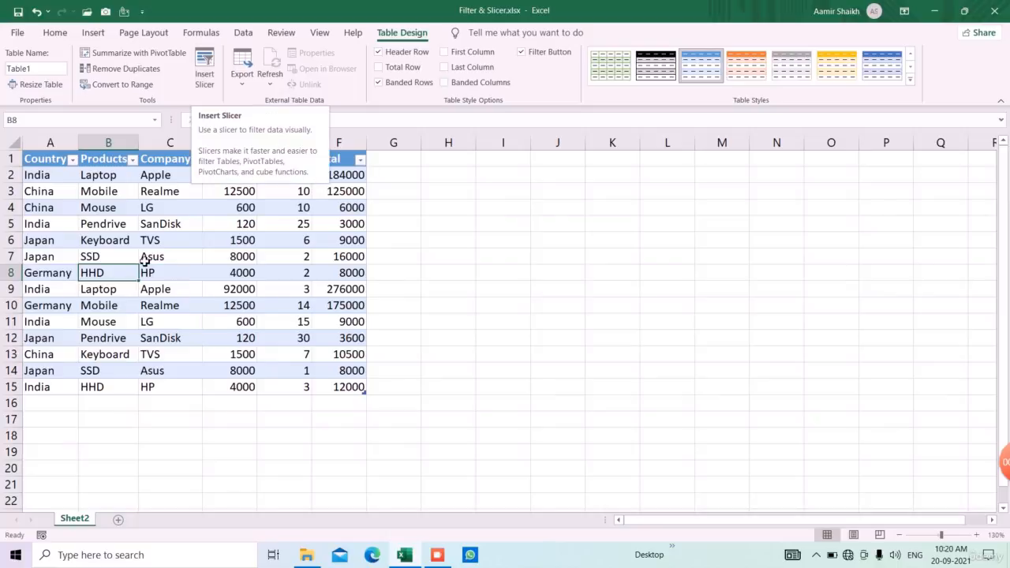
# Step: Insert slicers for the table's Country, Products and Company fields and spread them side by side next to the table
pyautogui.click(126, 244)
pyautogui.click(203, 75)
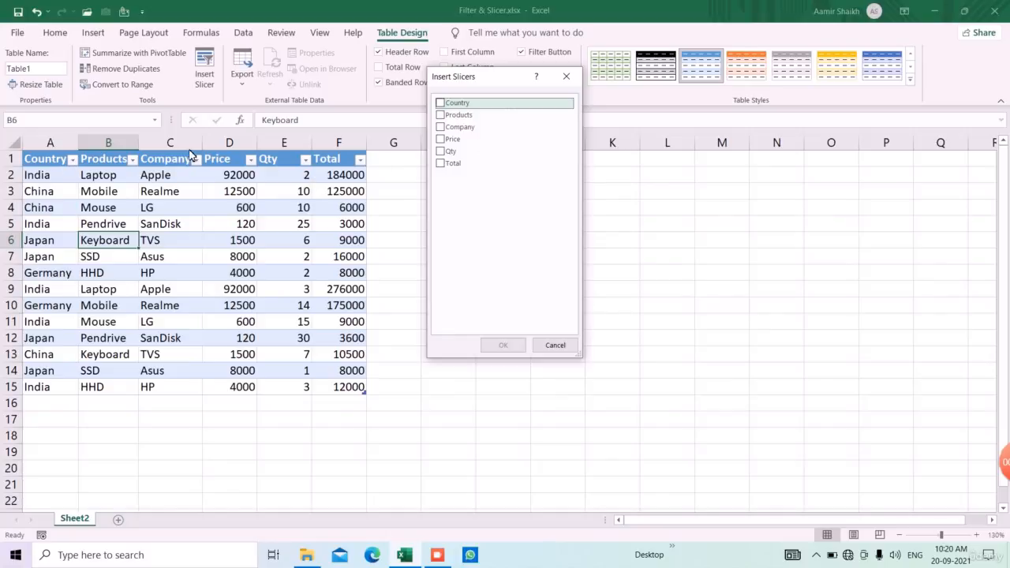
pyautogui.click(440, 104)
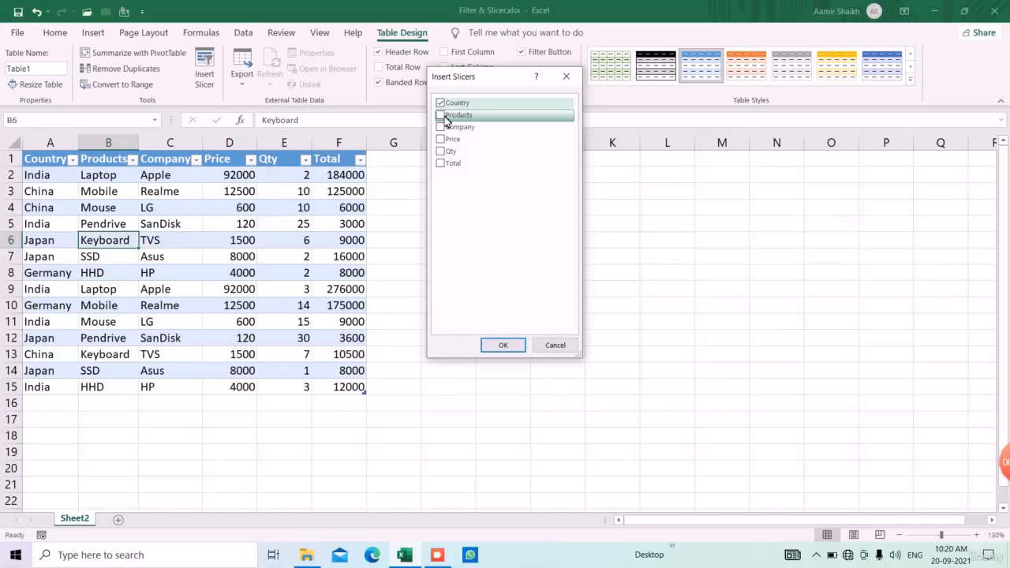
pyautogui.click(440, 127)
pyautogui.click(500, 347)
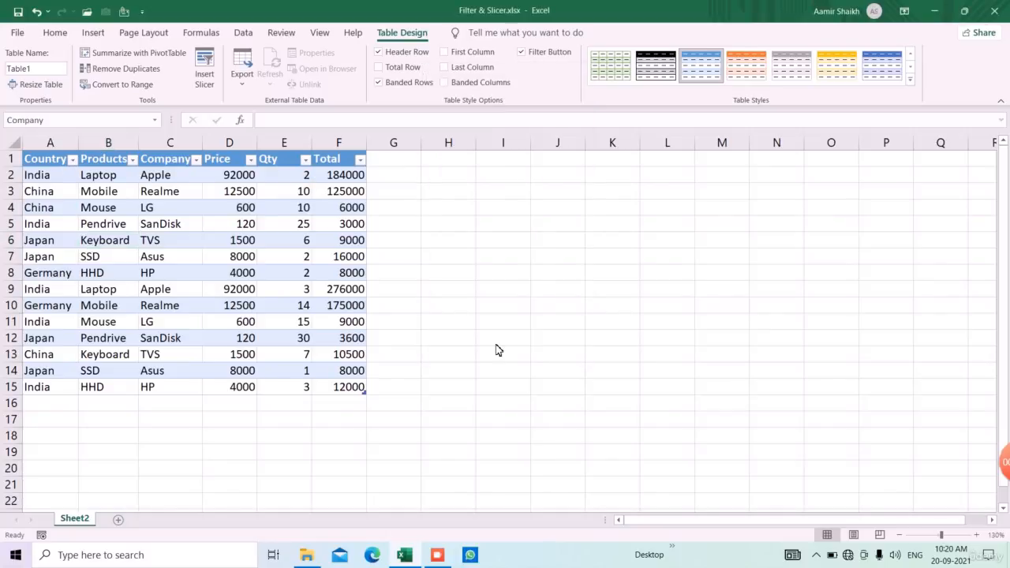
pyautogui.moveTo(557, 279); pyautogui.dragTo(861, 186)
pyautogui.moveTo(512, 240); pyautogui.dragTo(675, 196)
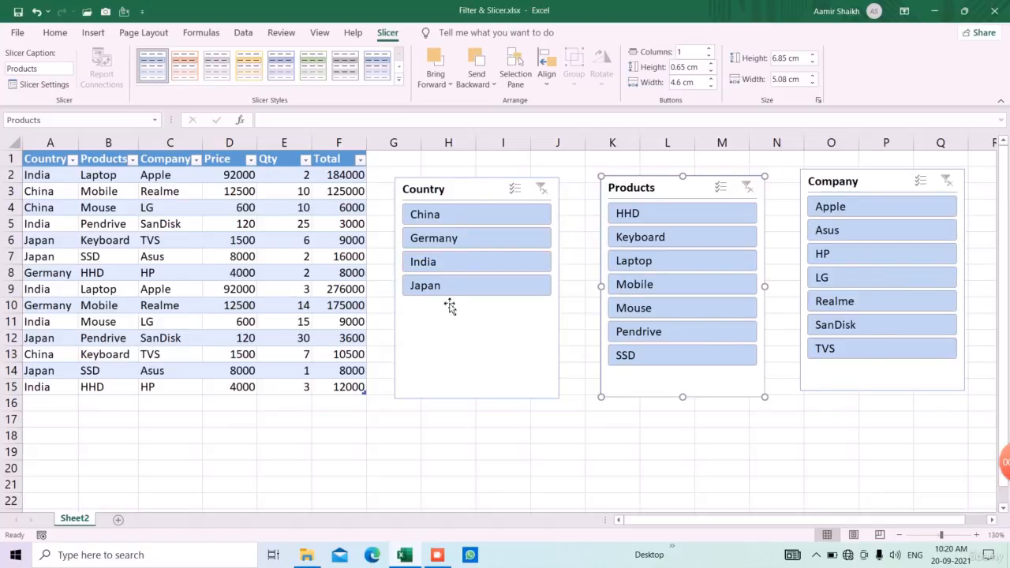
# Step: Filter the table with the Country slicer first to Germany and again to Japan, clearing the slicer after each selection
pyautogui.click(477, 246)
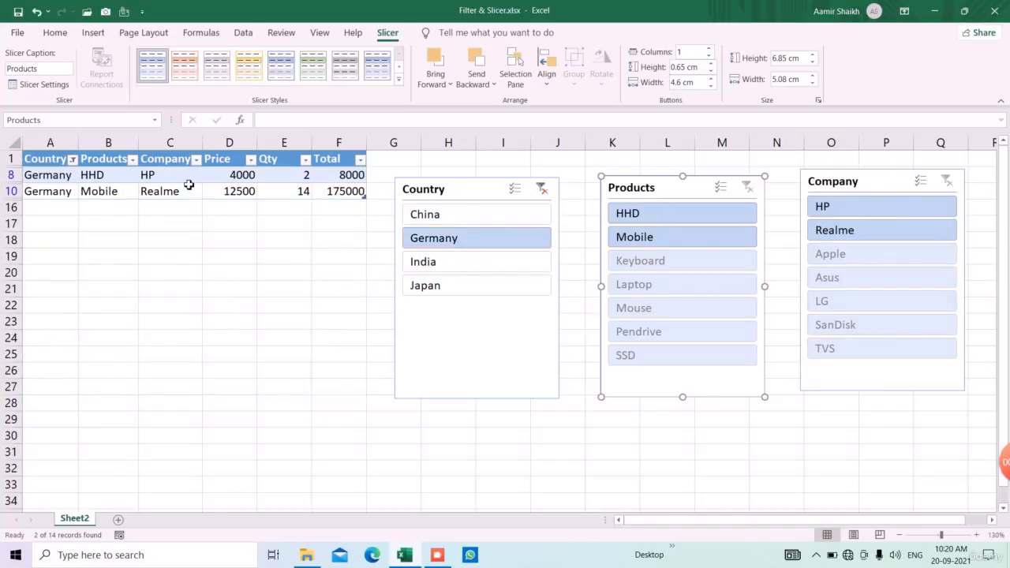
pyautogui.click(541, 190)
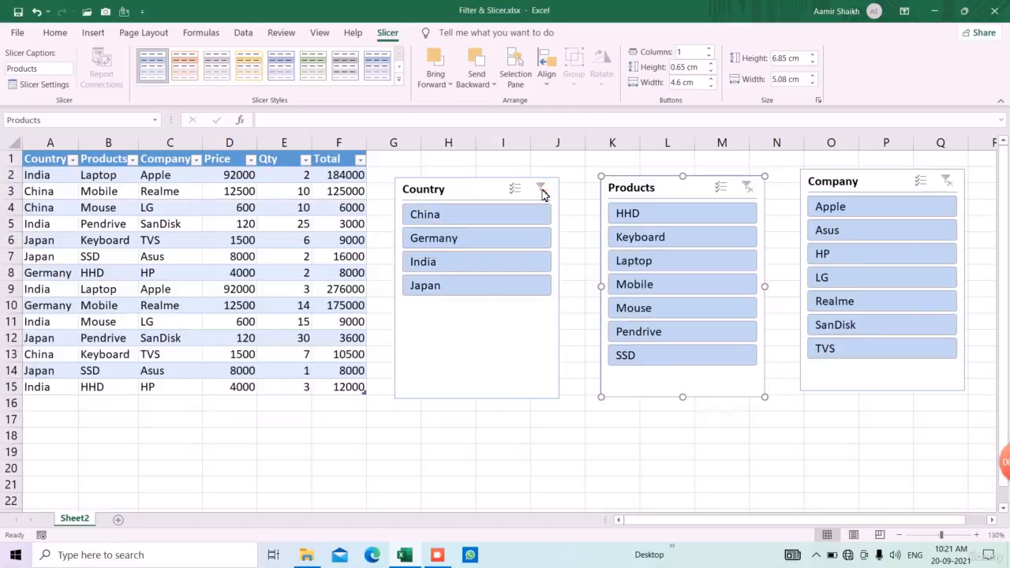
pyautogui.click(460, 292)
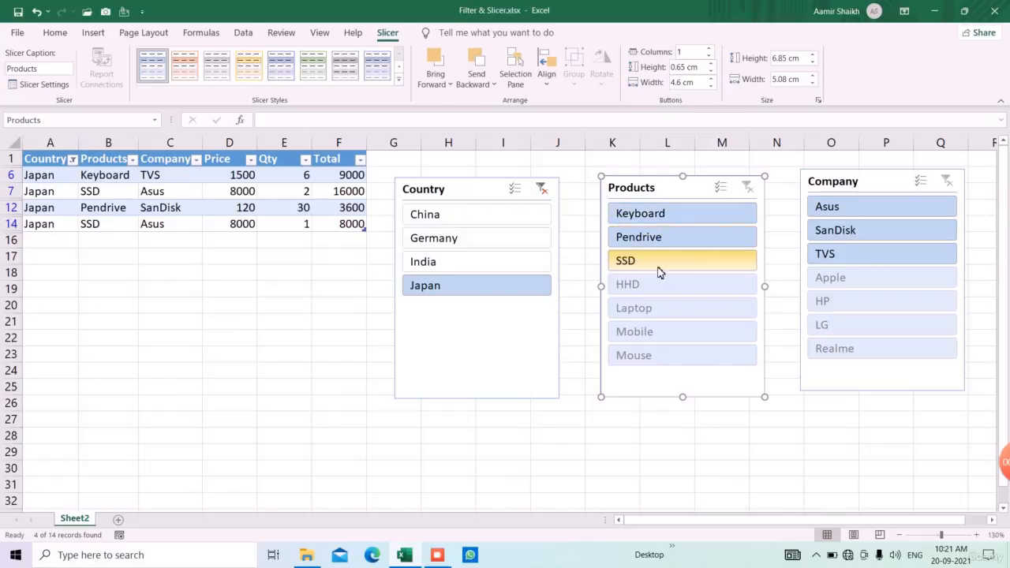
pyautogui.click(540, 188)
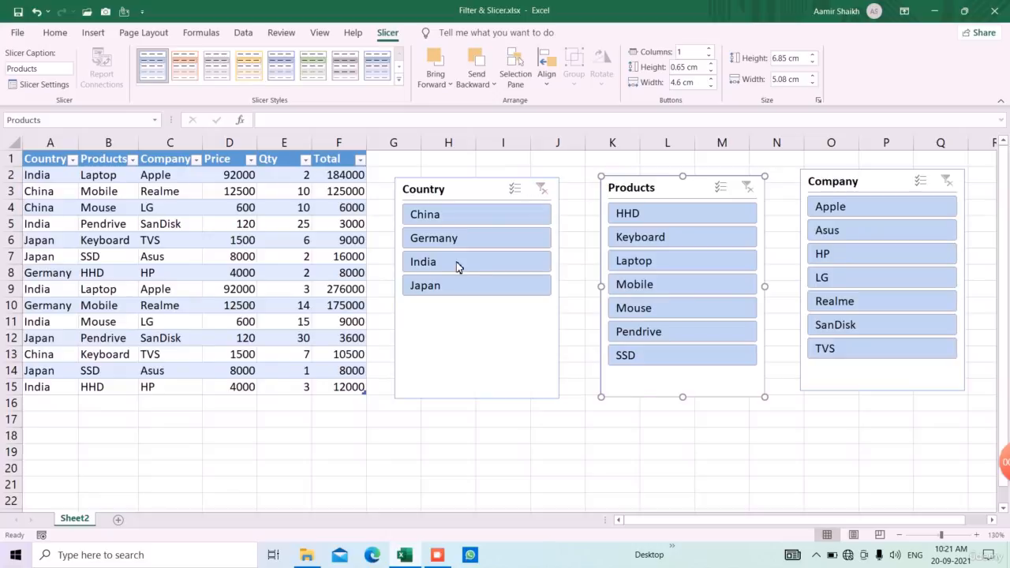
# Step: Filter the table to Apple with the Company slicer and to Pendrive with the Products slicer, clearing each filter after use
pyautogui.click(878, 213)
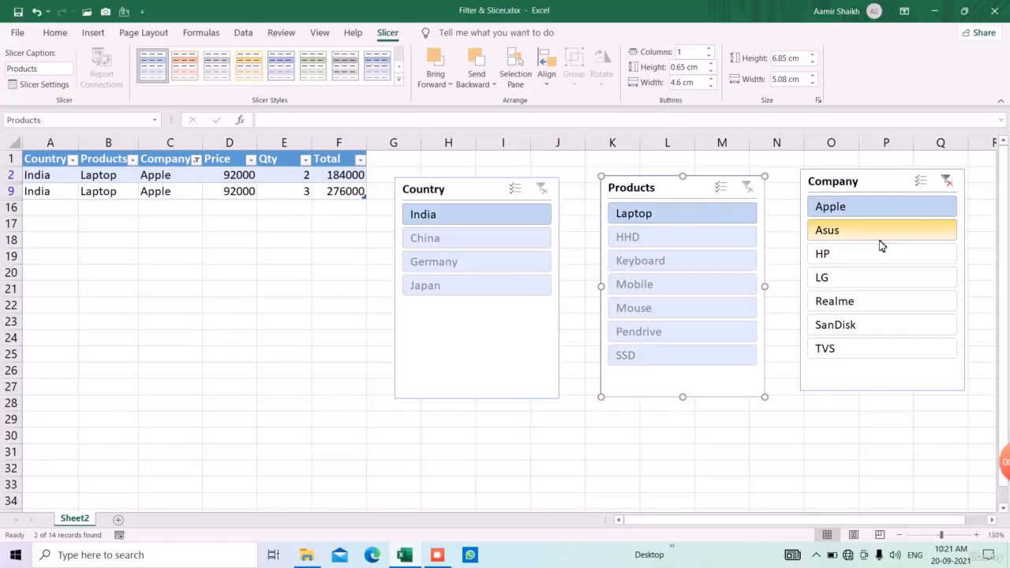
pyautogui.click(947, 188)
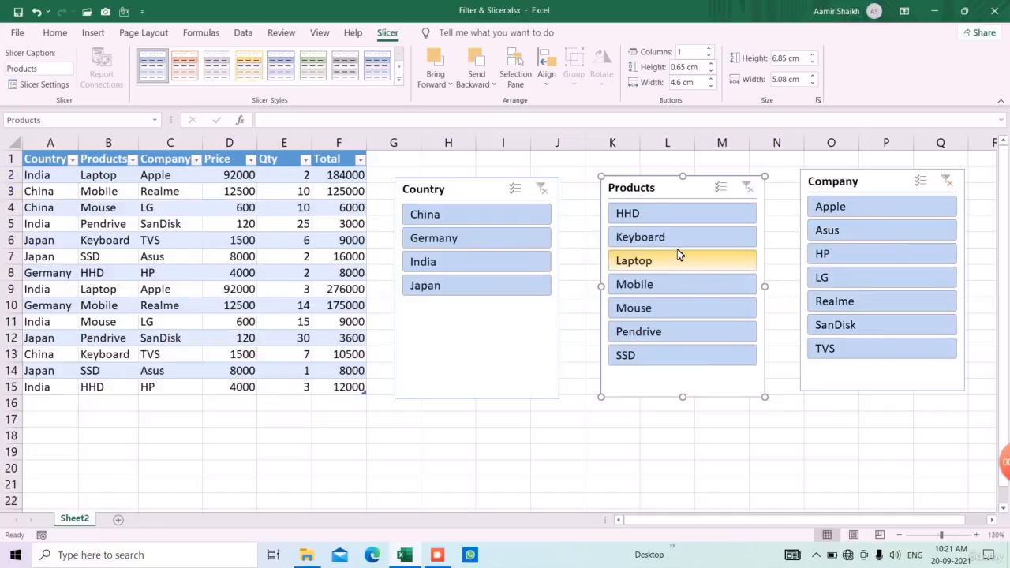
pyautogui.click(654, 333)
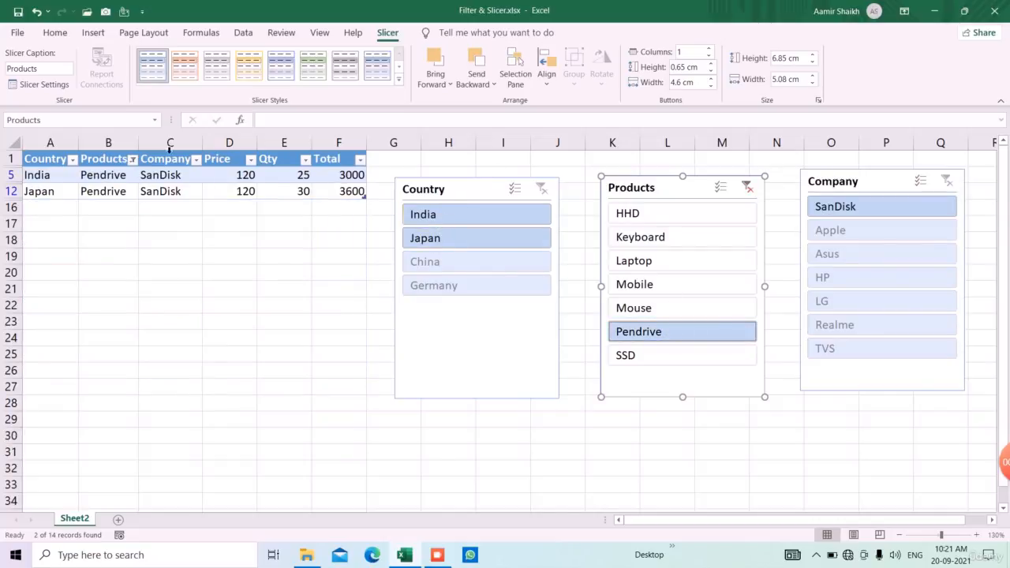
pyautogui.click(744, 187)
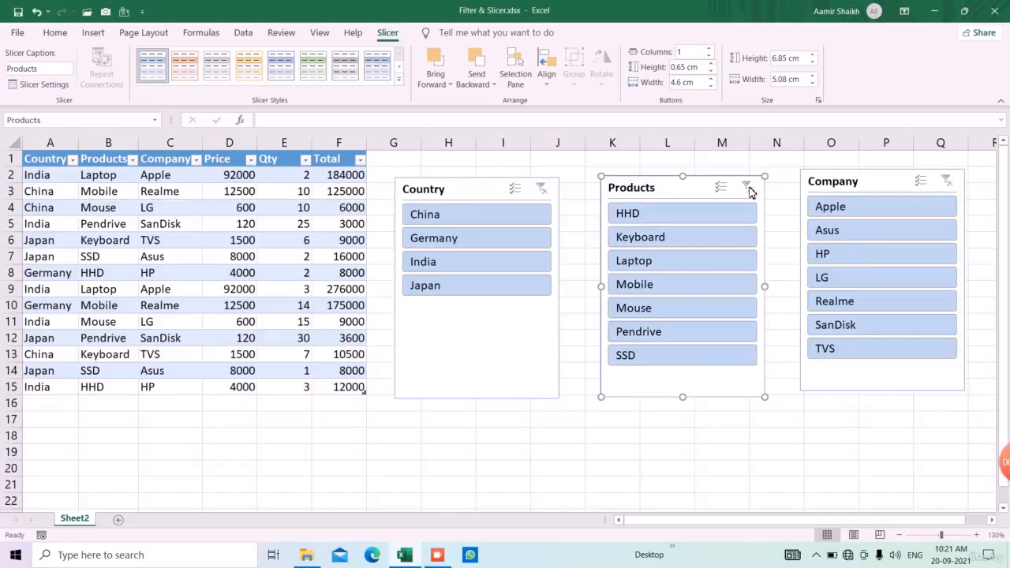